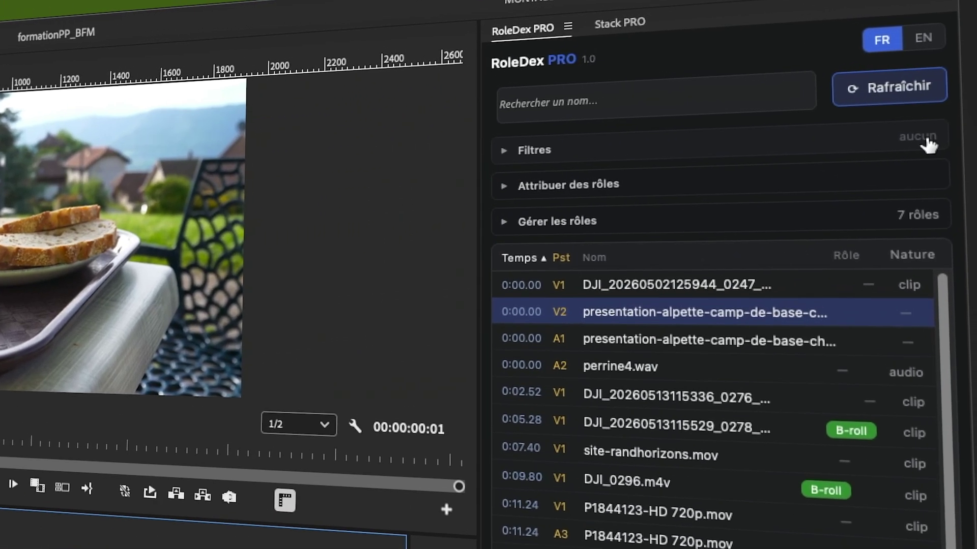
# Step: Refresh the RoleDex PRO clip list and switch its interface language to English
pyautogui.click(910, 94)
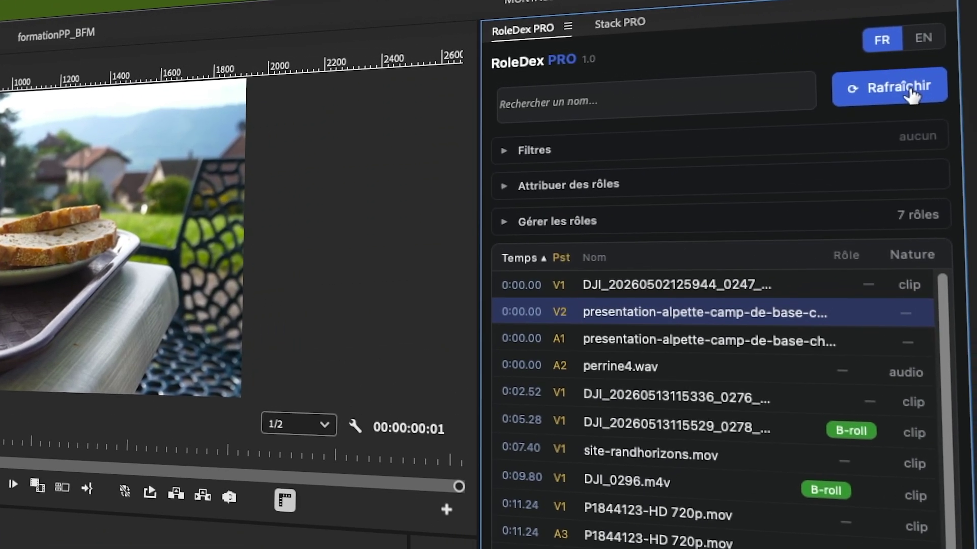
pyautogui.click(927, 43)
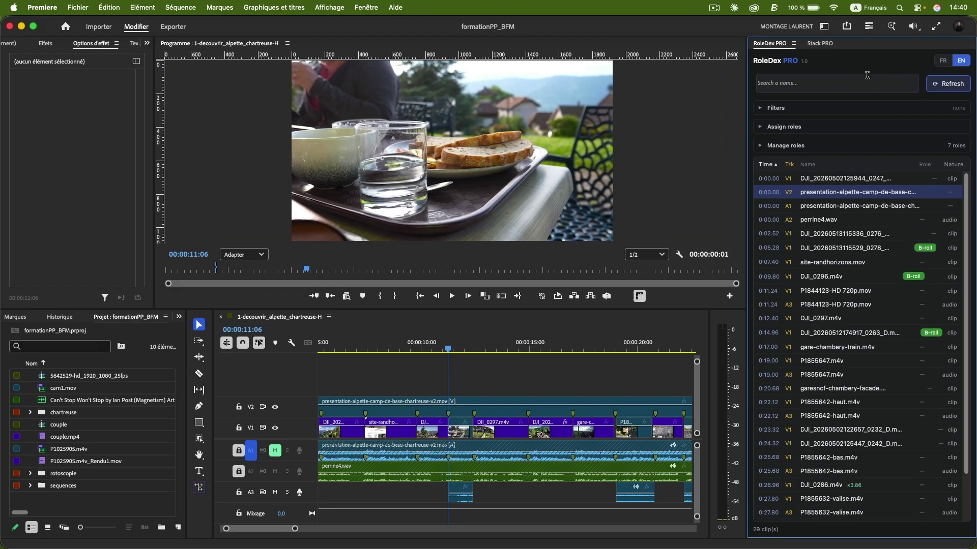
# Step: Search the clip names for "dji" and try the time sorting on the filtered list
pyautogui.click(839, 82)
pyautogui.write('dji')
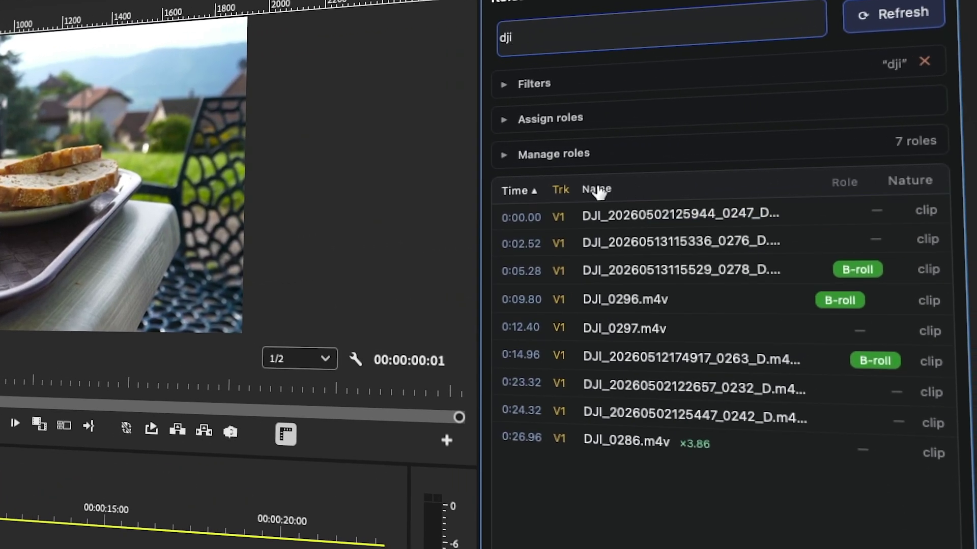
pyautogui.click(518, 195)
pyautogui.click(518, 193)
pyautogui.click(518, 196)
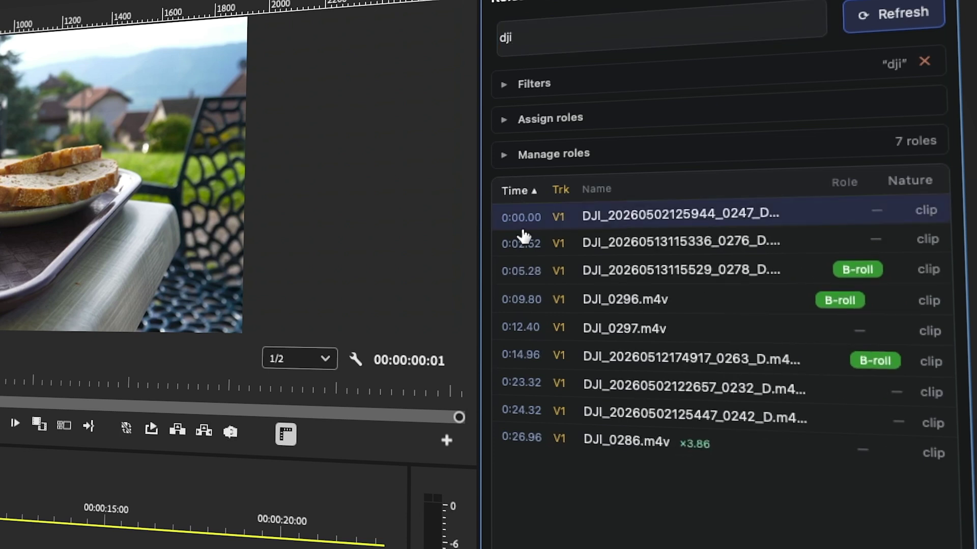
# Step: Clear the name search and sort the full clip list by track, followed by name
pyautogui.click(532, 35)
pyautogui.press('BackSpace')
pyautogui.press('BackSpace')
pyautogui.press('BackSpace')
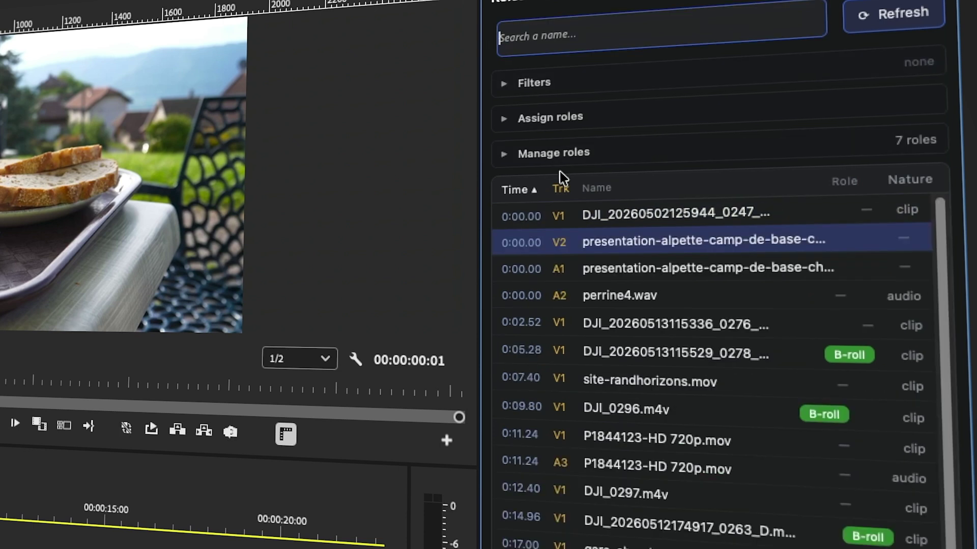
pyautogui.click(560, 190)
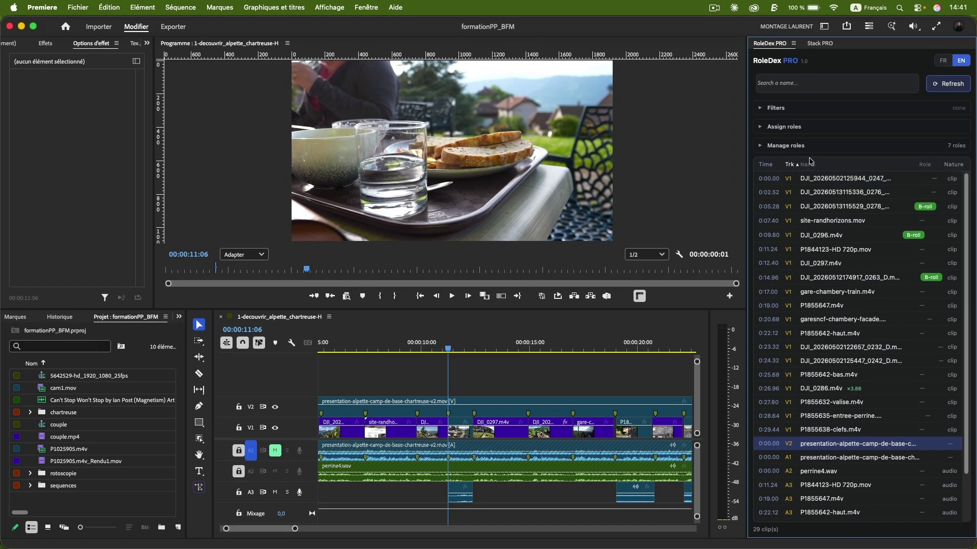
pyautogui.click(810, 165)
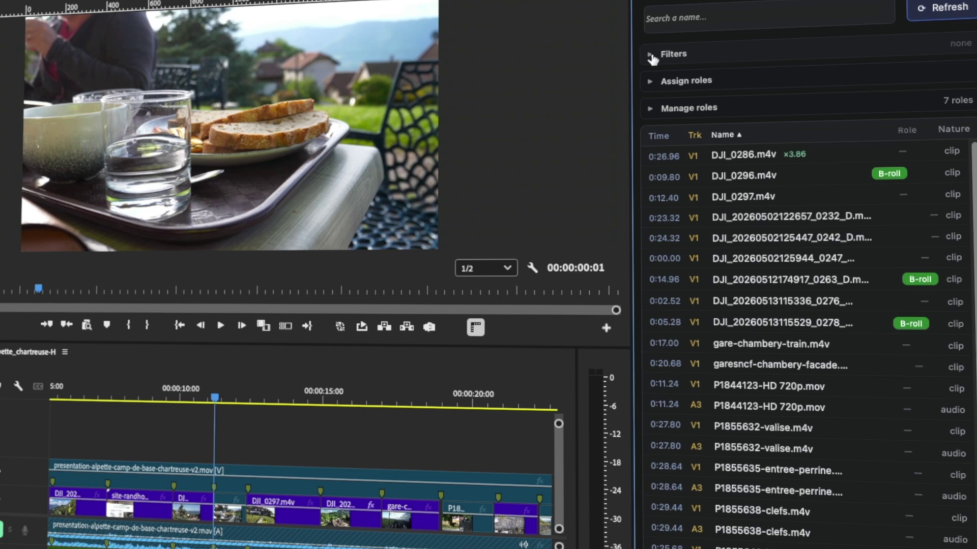
# Step: Filter the clip list to the B-roll role and jump the playhead to each of the listed clips
pyautogui.click(762, 109)
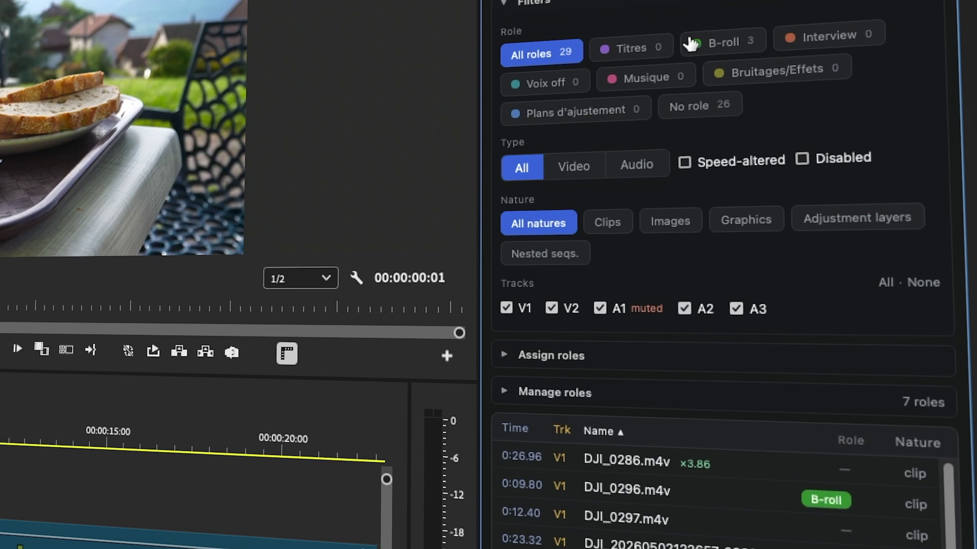
pyautogui.click(722, 43)
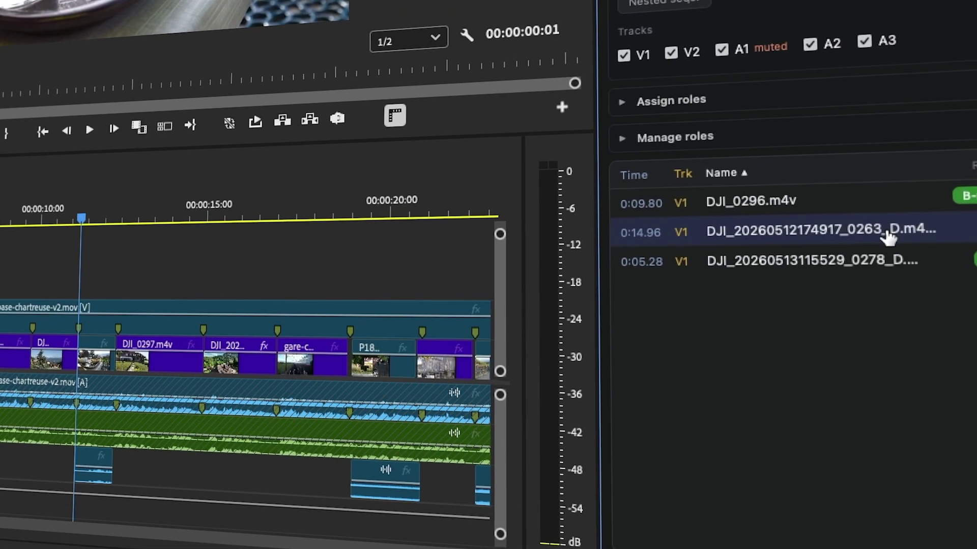
pyautogui.click(735, 259)
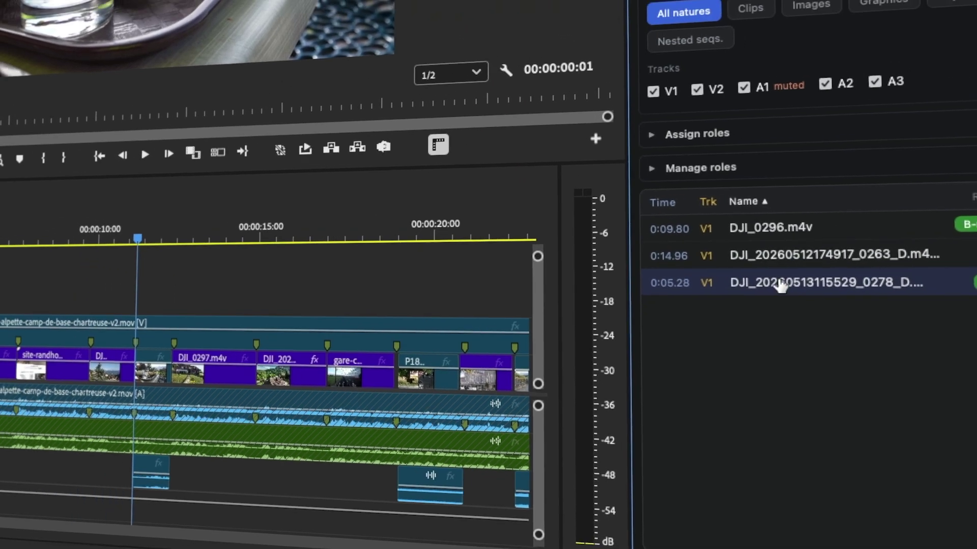
pyautogui.doubleClick(761, 262)
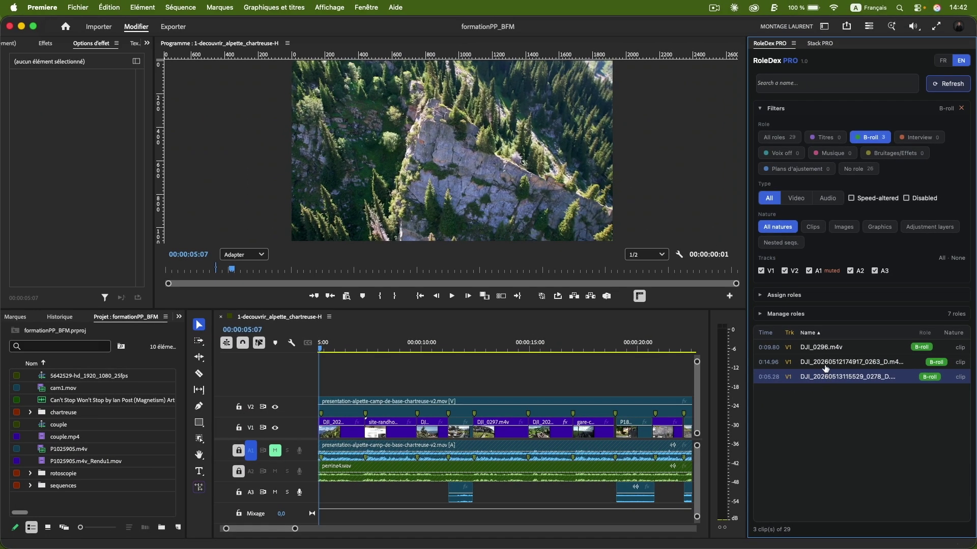
pyautogui.doubleClick(825, 364)
pyautogui.doubleClick(822, 347)
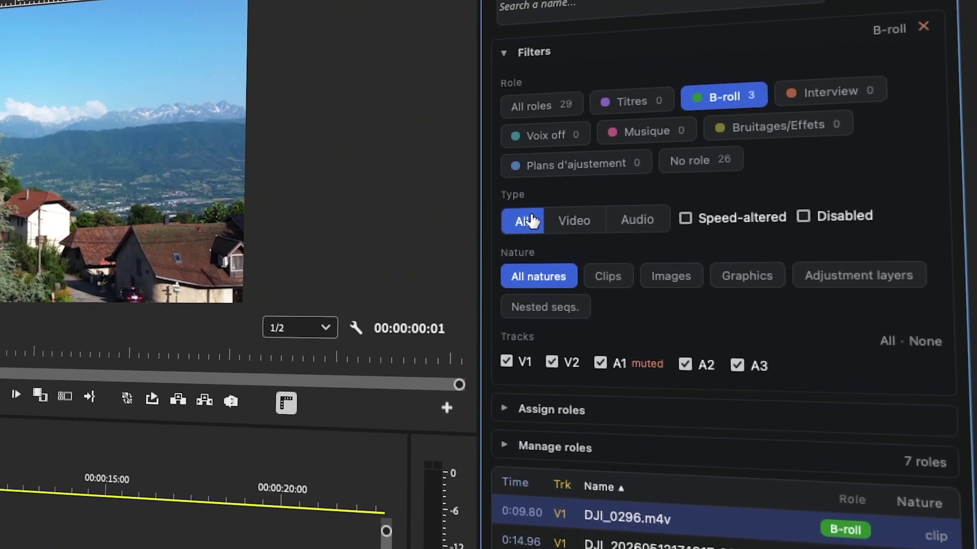
# Step: Reset the role filter to all roles and view only the video clips, followed by only the audio clips
pyautogui.click(541, 103)
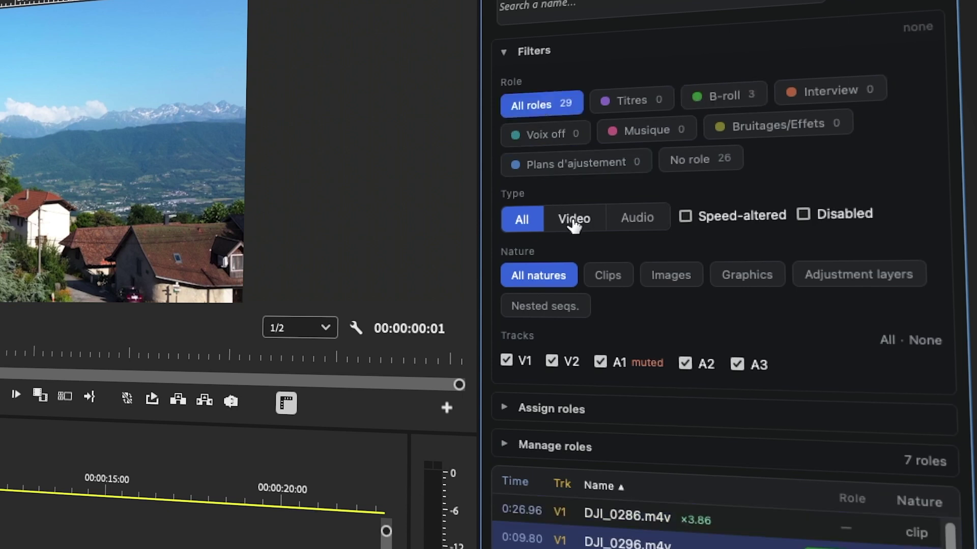
pyautogui.click(574, 223)
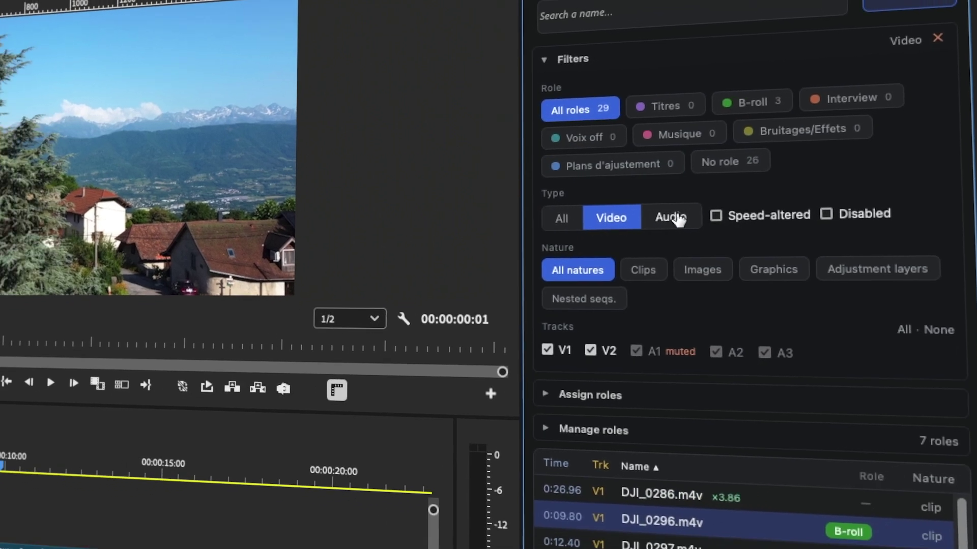
pyautogui.click(641, 221)
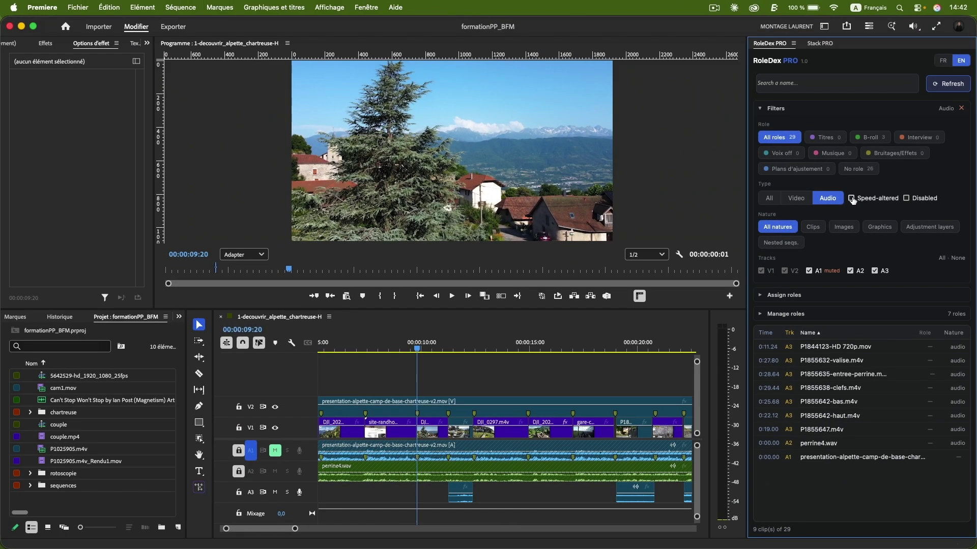
# Step: List the speed-altered clips of all types in a slightly wider RoleDex panel, and clear the Speed-altered filter
pyautogui.click(852, 199)
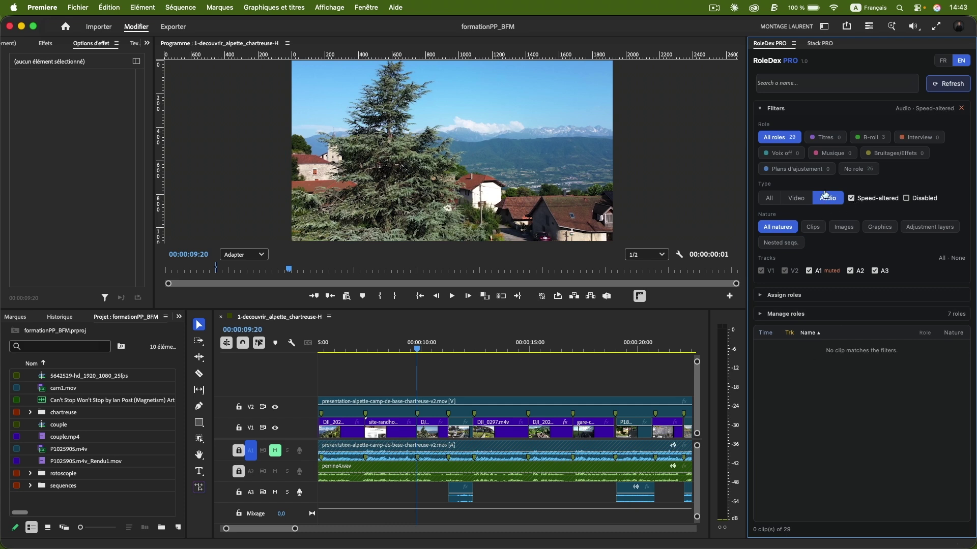
pyautogui.click(769, 199)
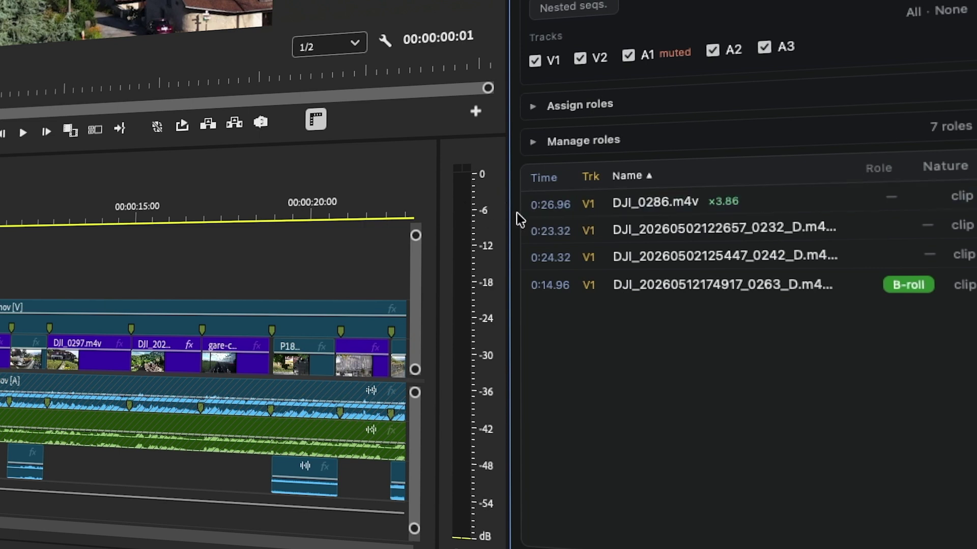
pyautogui.moveTo(508, 212); pyautogui.dragTo(463, 210)
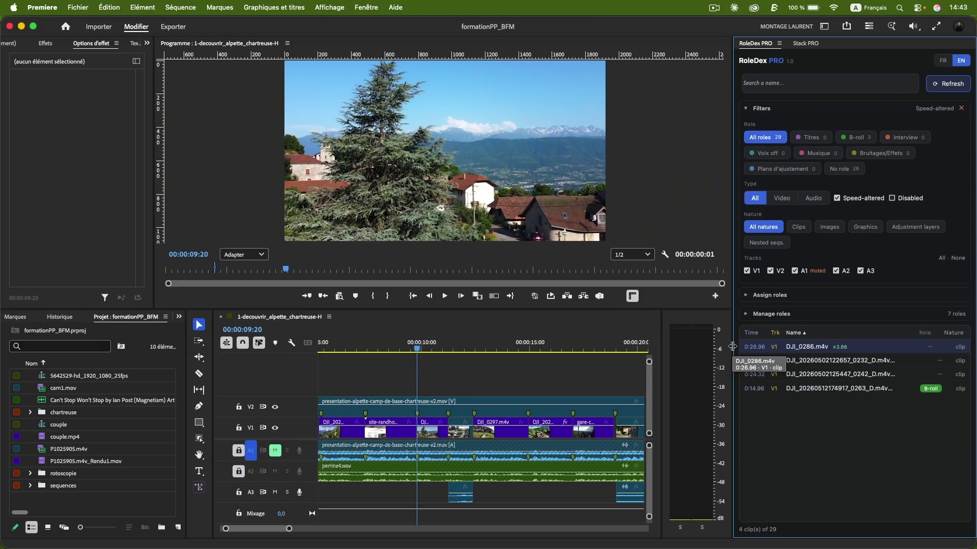
pyautogui.click(837, 199)
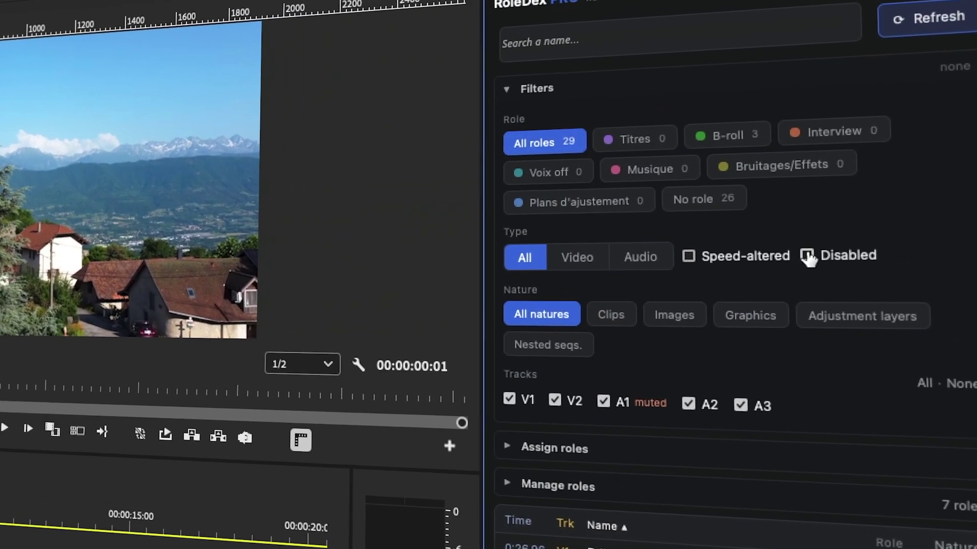
# Step: Disable the DJI_0297.m4v clip on V1, list it with the Disabled filter and jump the playhead to it
pyautogui.click(891, 207)
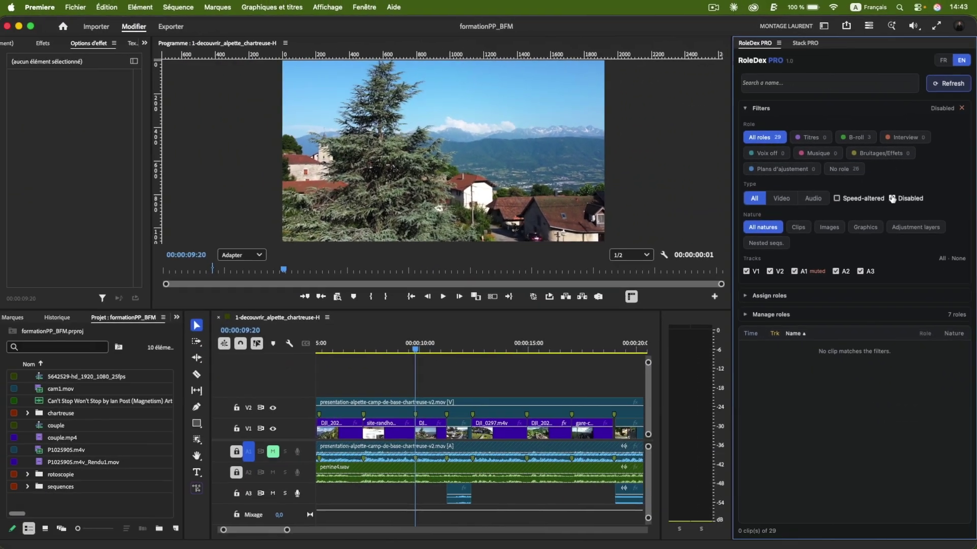
pyautogui.click(502, 432)
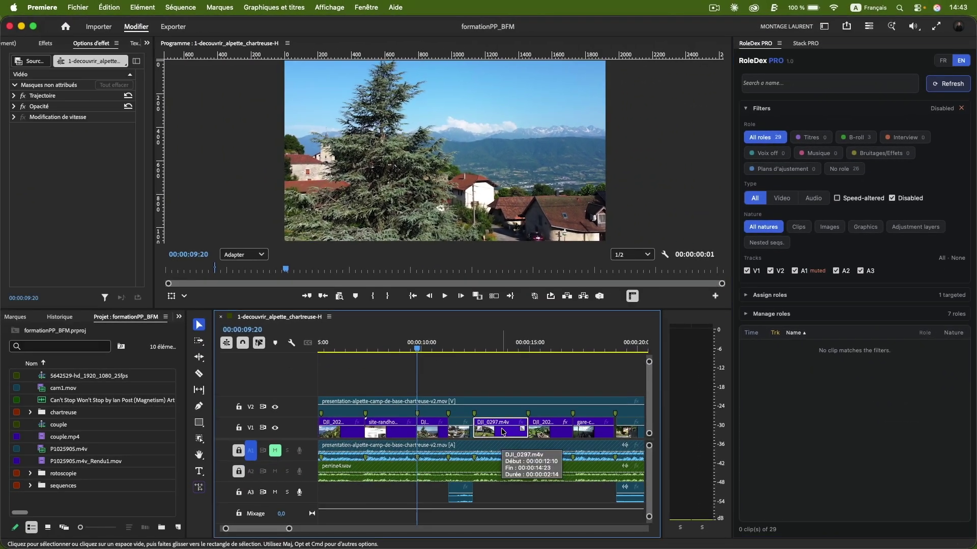
pyautogui.rightClick(503, 432)
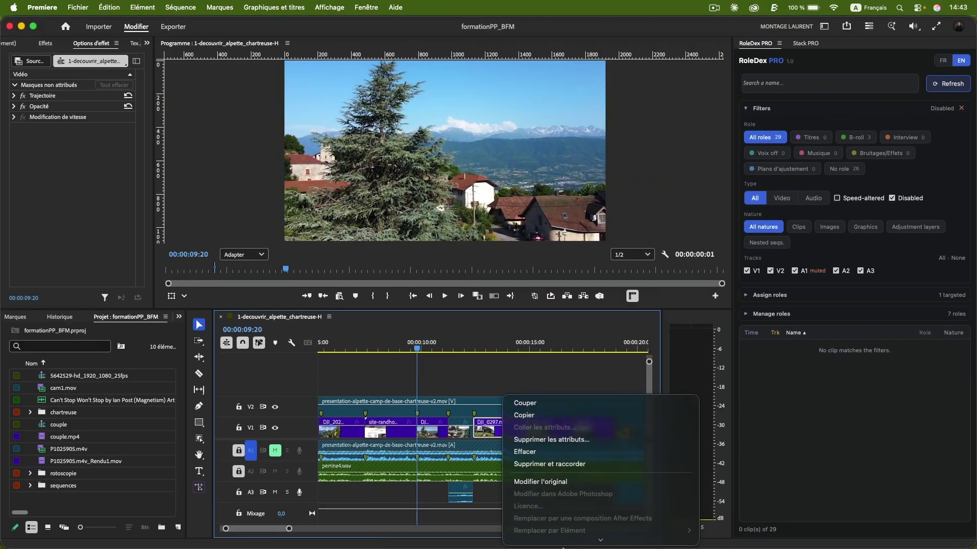
pyautogui.click(531, 402)
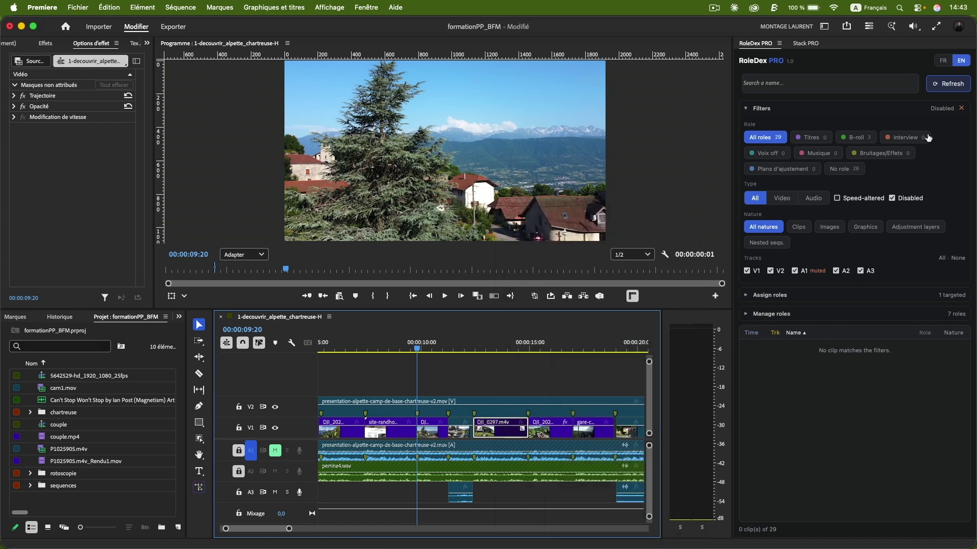
pyautogui.click(950, 85)
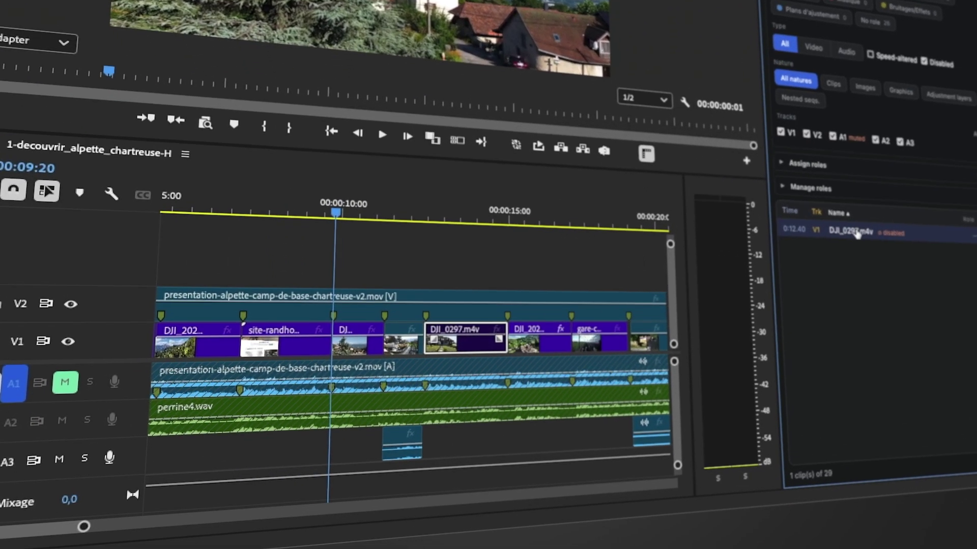
pyautogui.click(852, 243)
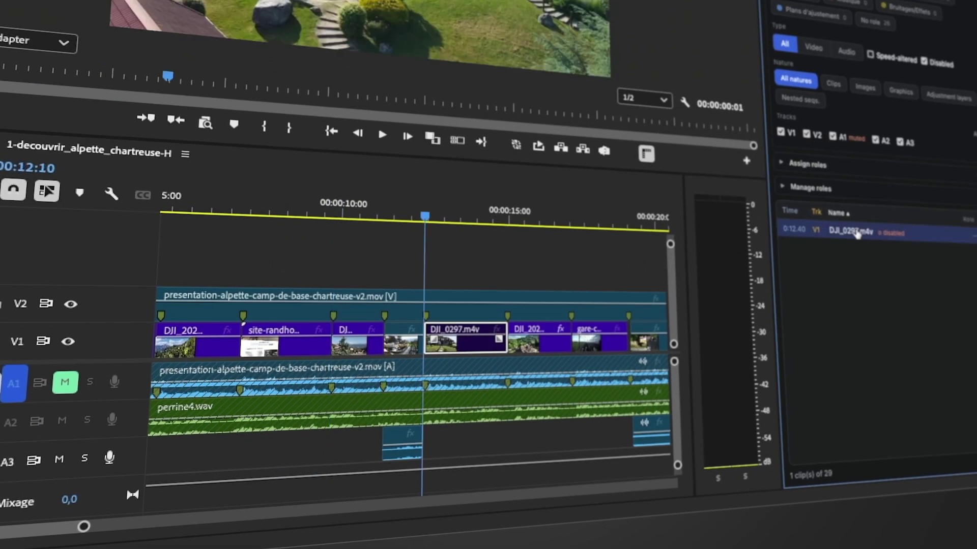
# Step: Re-enable the DJI_0297.m4v clip, refresh the clip list and remove the Disabled filter
pyautogui.rightClick(460, 350)
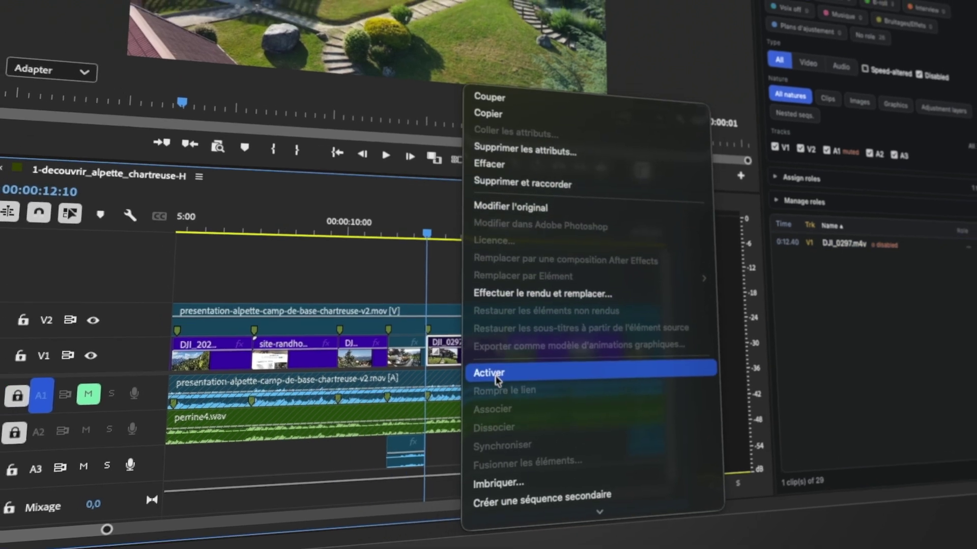
pyautogui.click(495, 371)
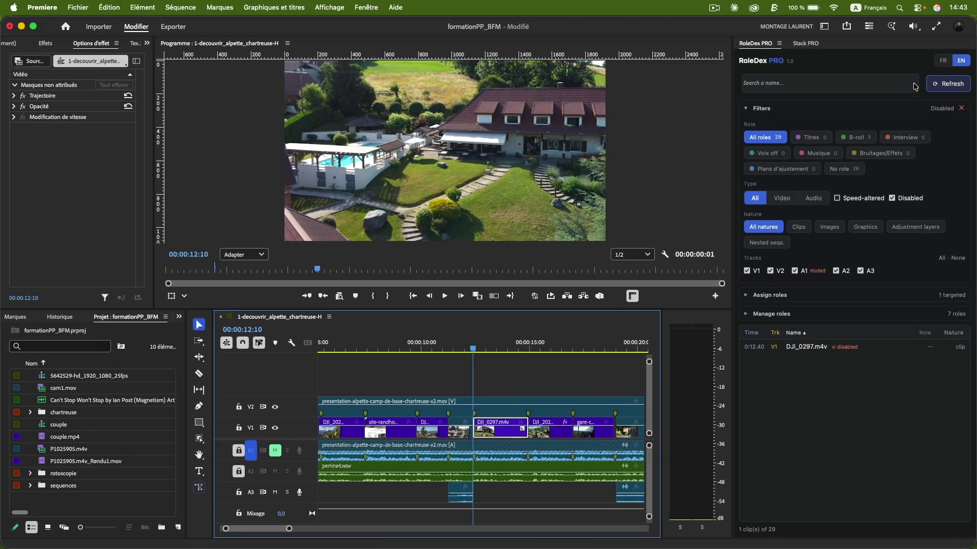
pyautogui.click(950, 38)
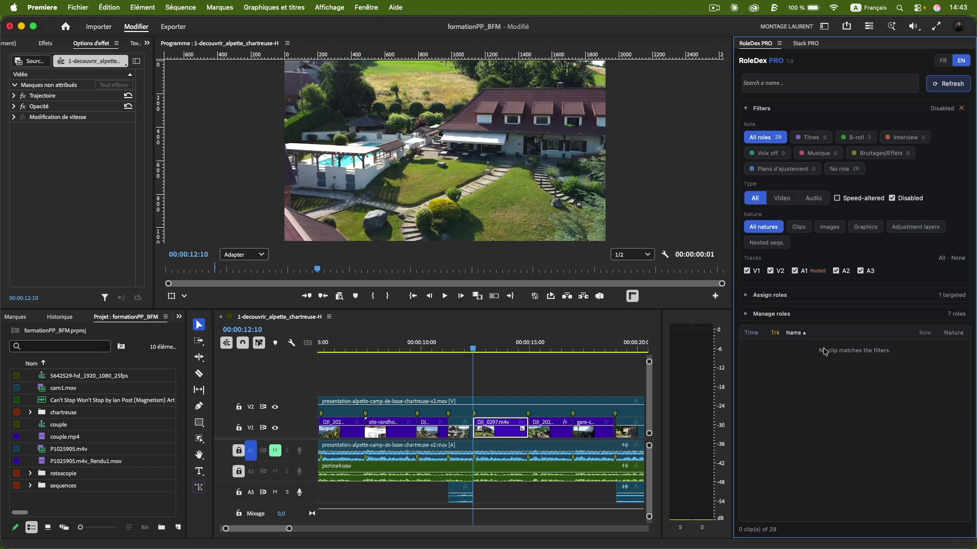
pyautogui.click(892, 198)
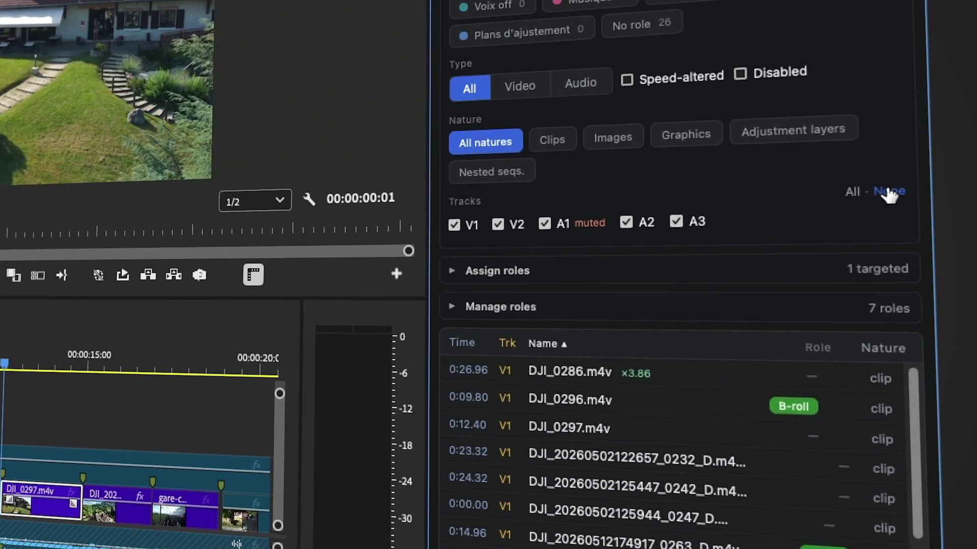
# Step: View the clips of tracks V1, V2 and A1 one track at a time, restore all tracks and collapse the filters
pyautogui.click(889, 192)
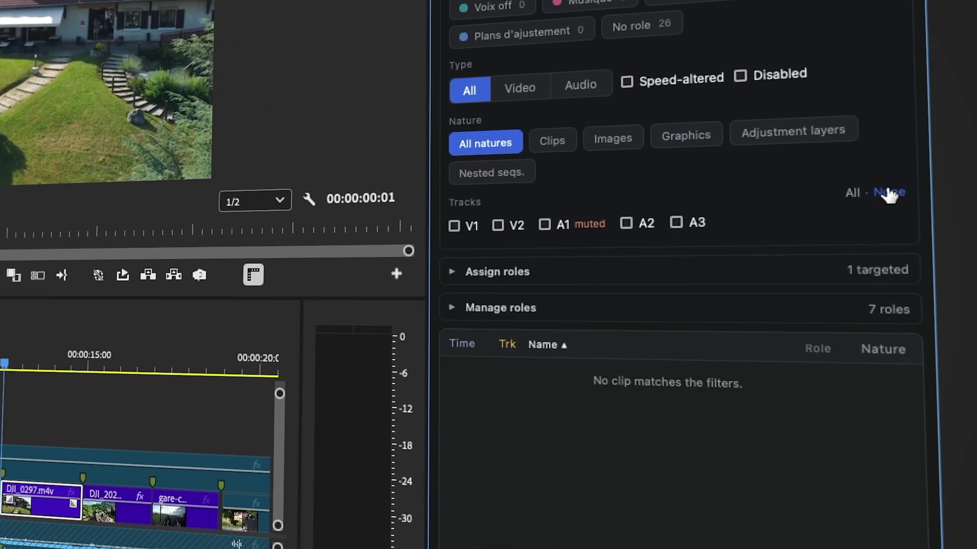
pyautogui.click(454, 225)
pyautogui.click(454, 225)
pyautogui.click(498, 225)
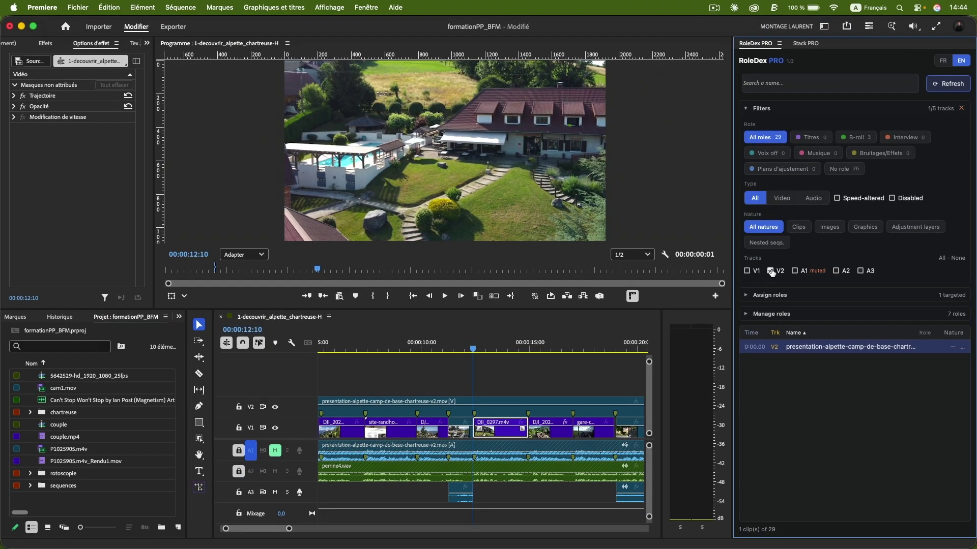
pyautogui.click(771, 271)
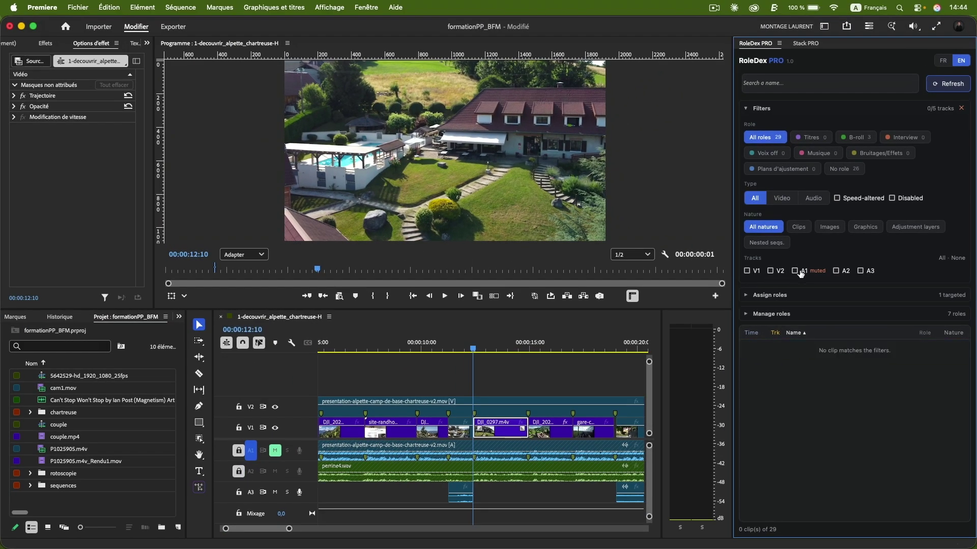
pyautogui.click(795, 271)
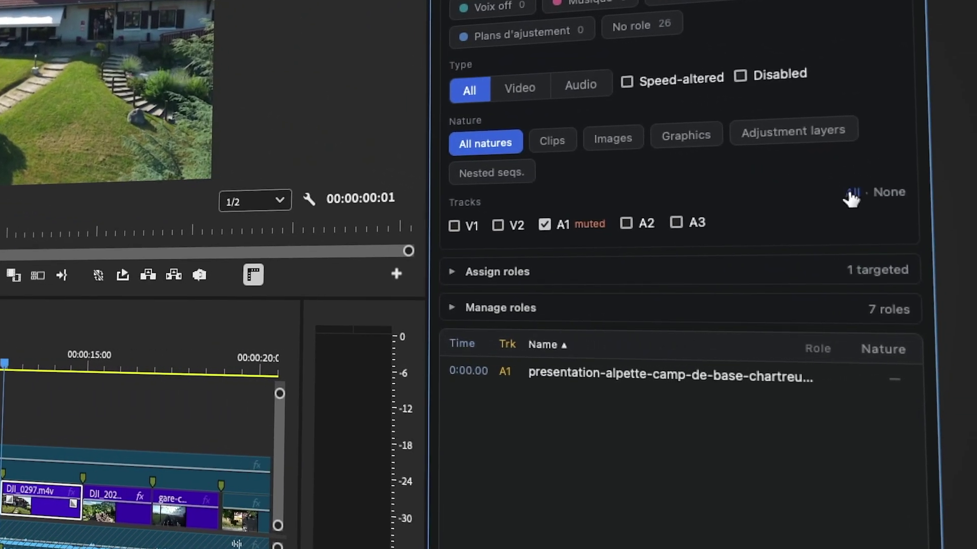
pyautogui.click(850, 192)
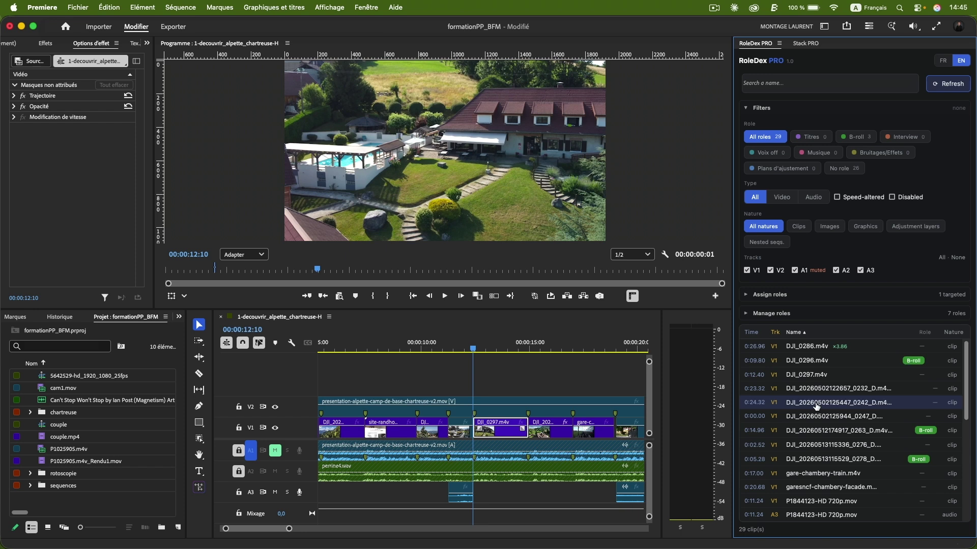
pyautogui.click(746, 108)
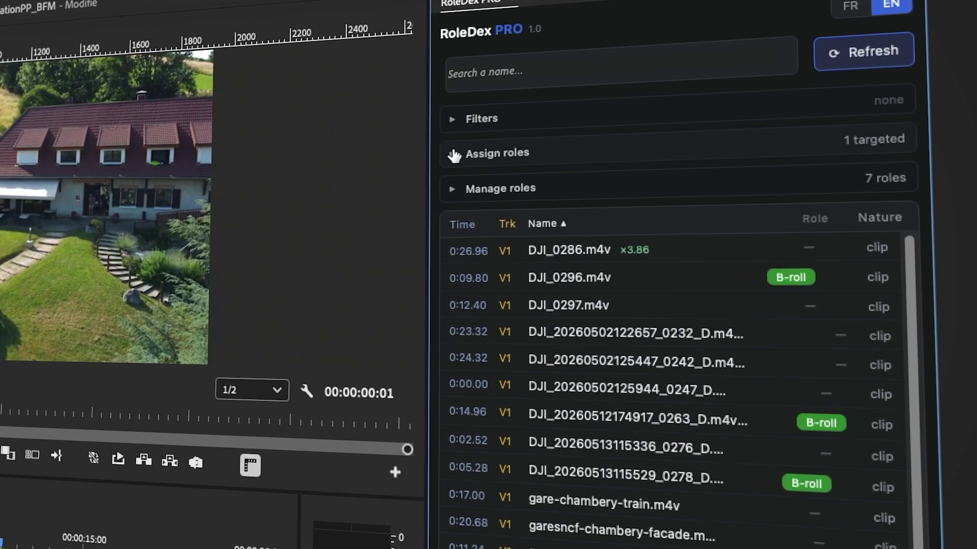
# Step: Expand the Assign roles and Manage roles sections and add a new role named modele
pyautogui.click(616, 139)
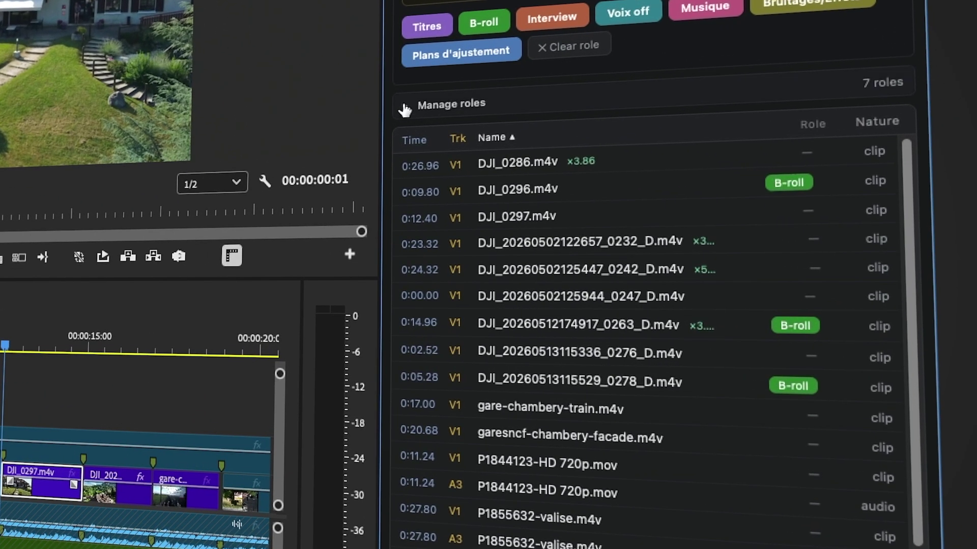
pyautogui.click(405, 108)
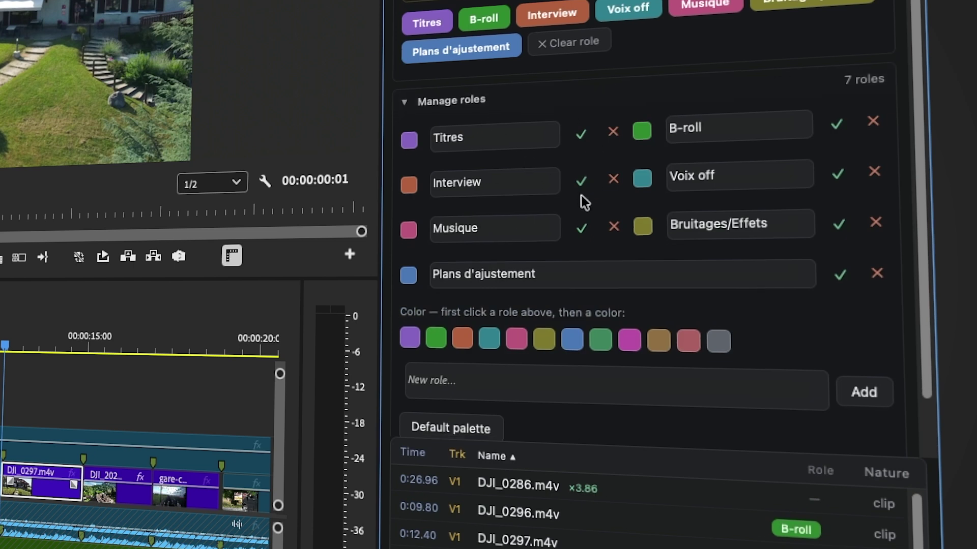
pyautogui.scroll(-1, 585, 199)
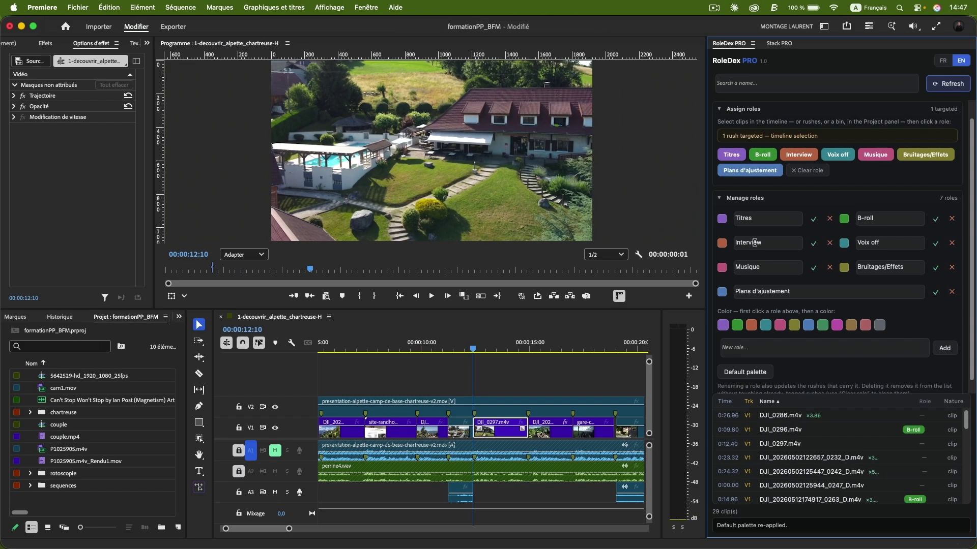
pyautogui.click(749, 350)
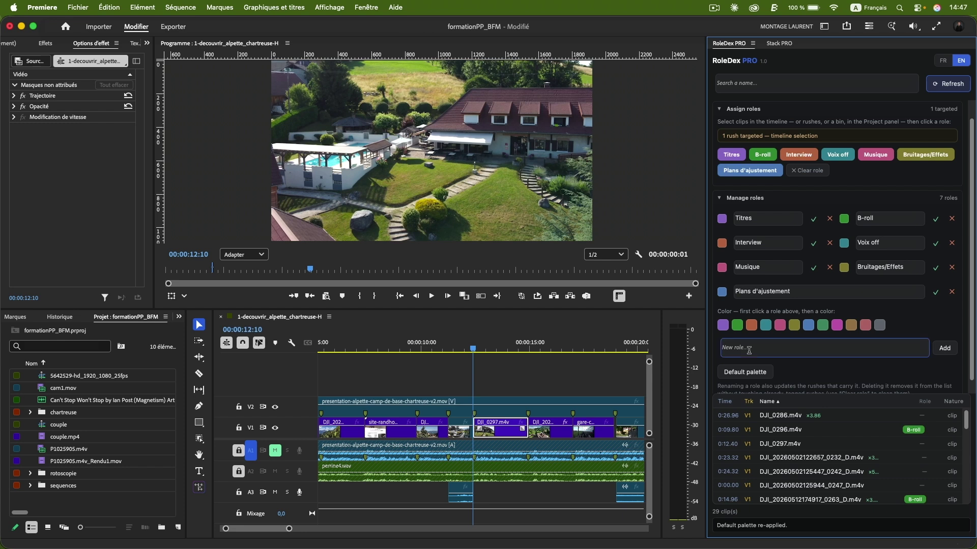
pyautogui.write('modele')
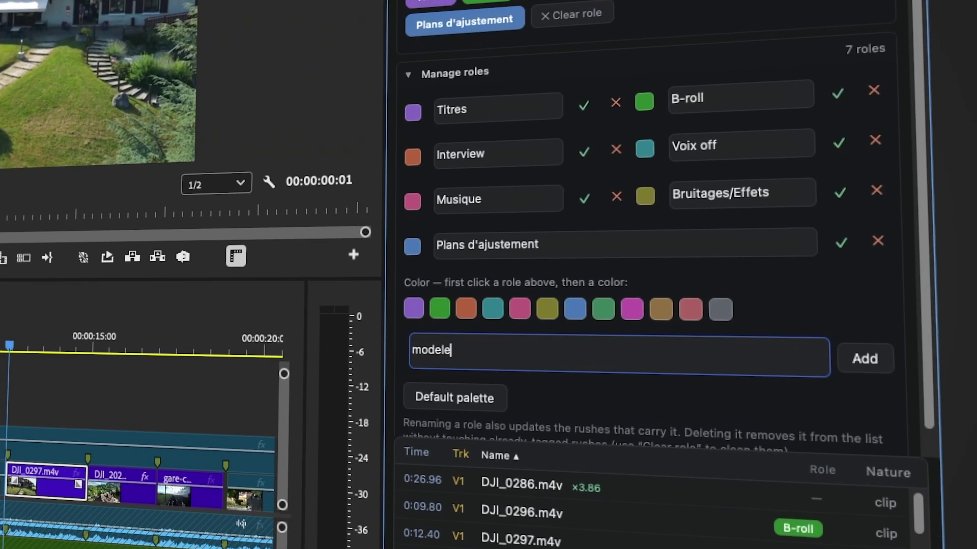
pyautogui.click(863, 360)
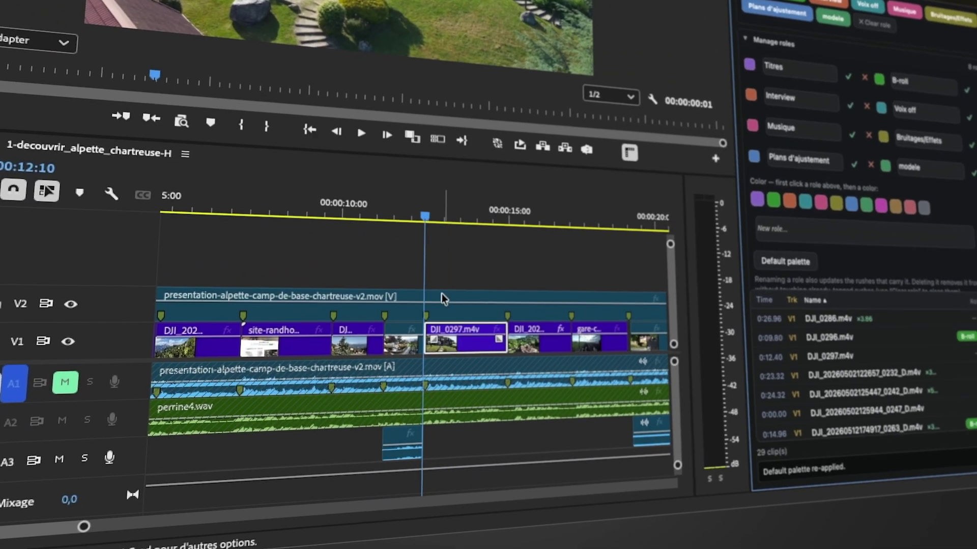
# Step: Assign the modele role to the presentation-alpette-camp-de-base-chartreuse-v2.mov clip on V2 and look it up by searching for "pres"
pyautogui.click(441, 295)
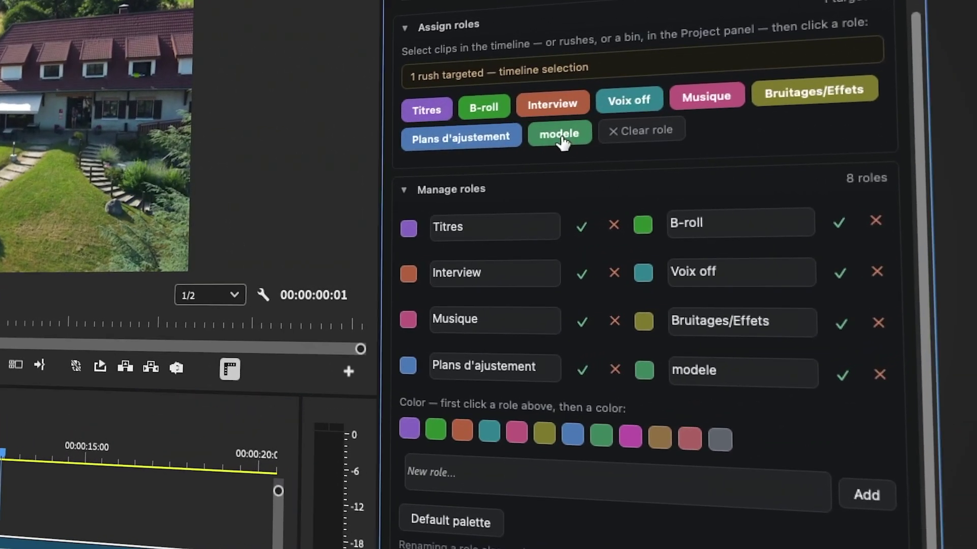
pyautogui.click(562, 144)
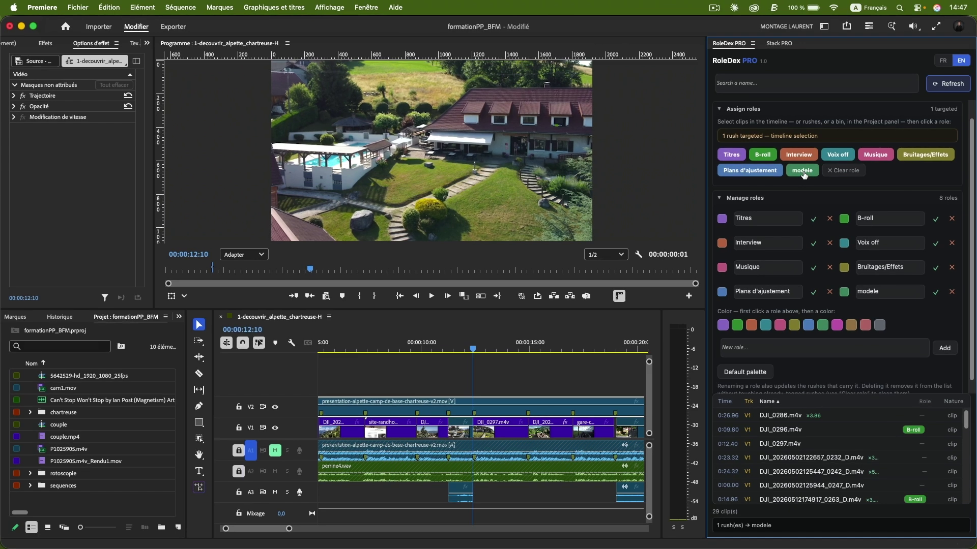
pyautogui.click(794, 85)
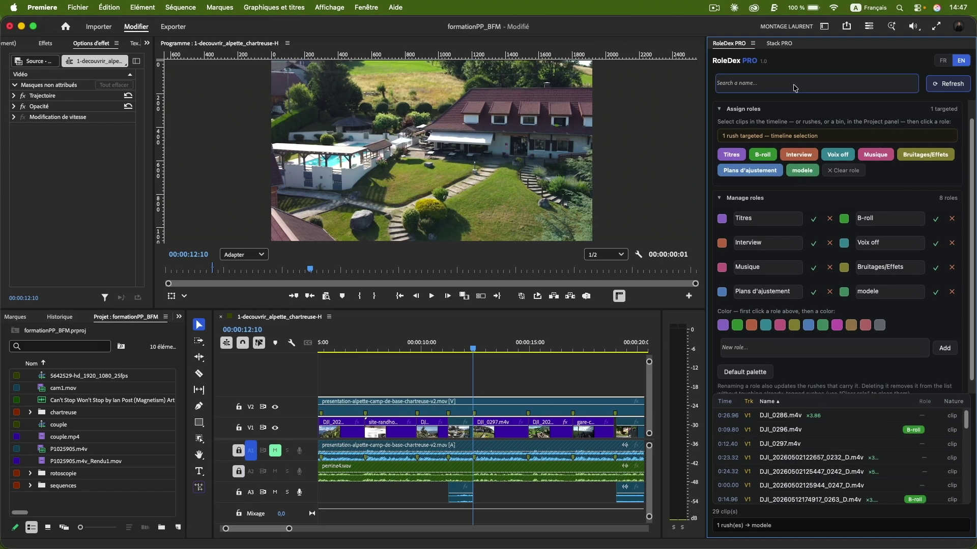
pyautogui.write('pres')
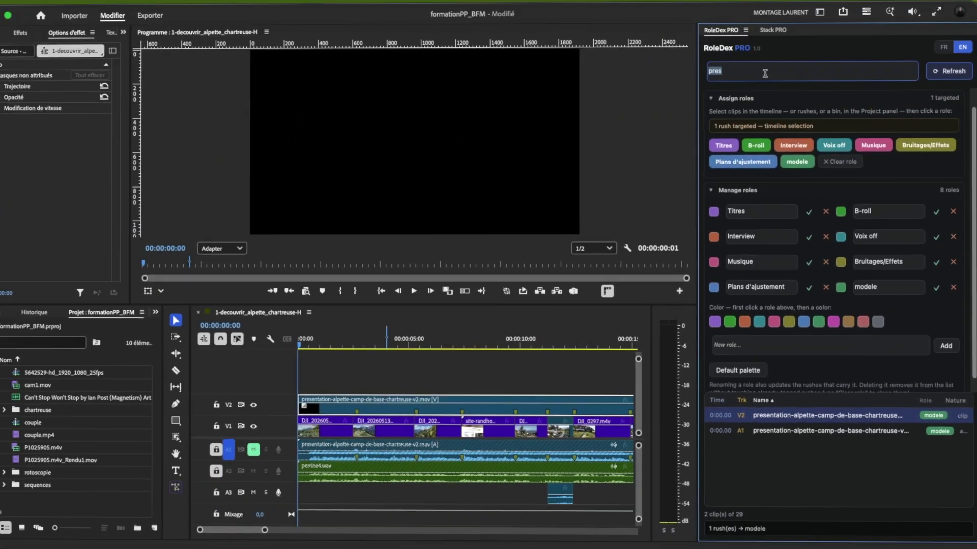
# Step: Clear the name search, filter the clip list by the modele role and select the presentation entry on track A1
pyautogui.press('BackSpace')
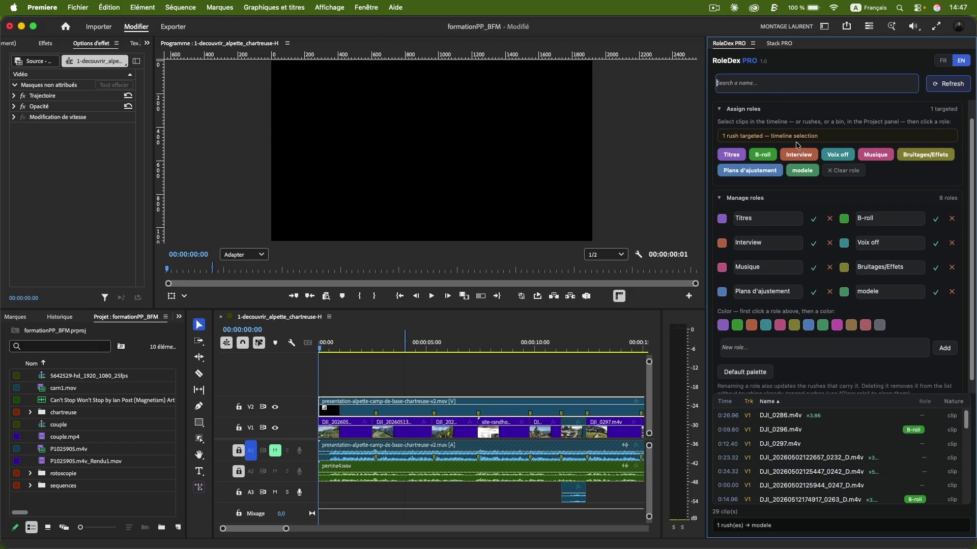
pyautogui.click(719, 109)
pyautogui.click(413, 76)
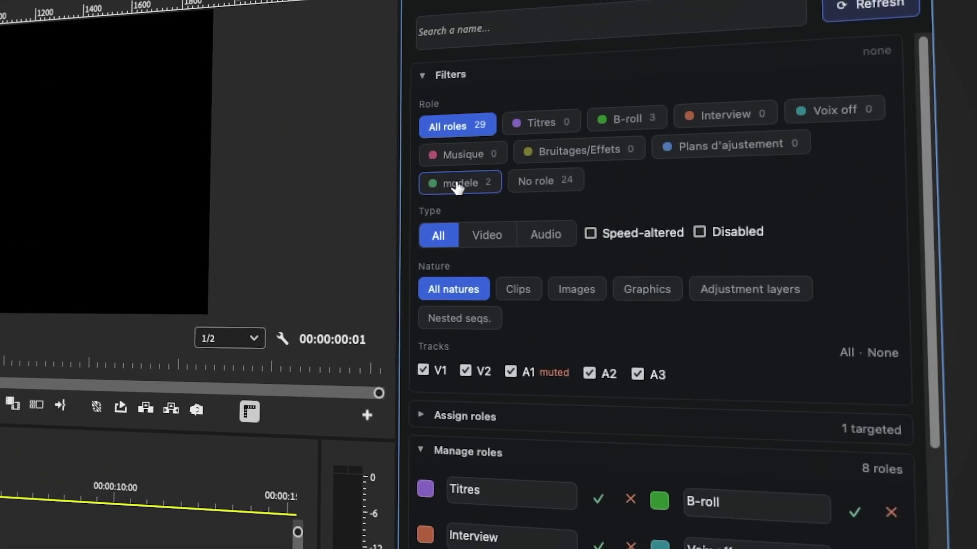
pyautogui.click(458, 186)
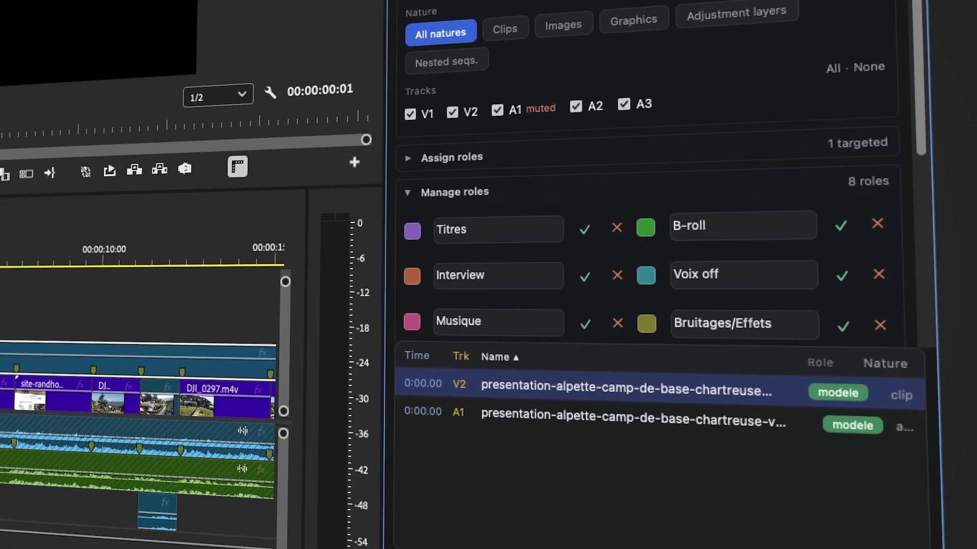
pyautogui.click(665, 415)
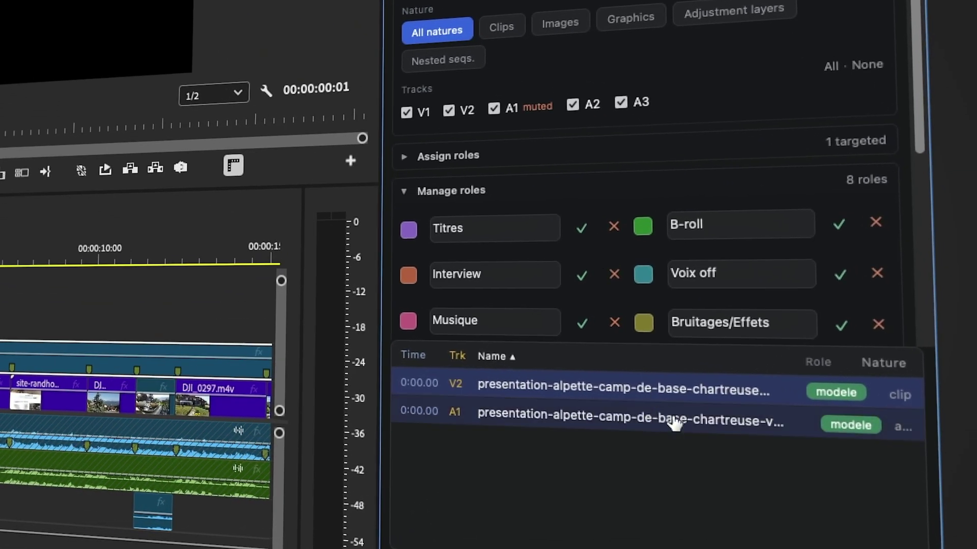
pyautogui.click(674, 422)
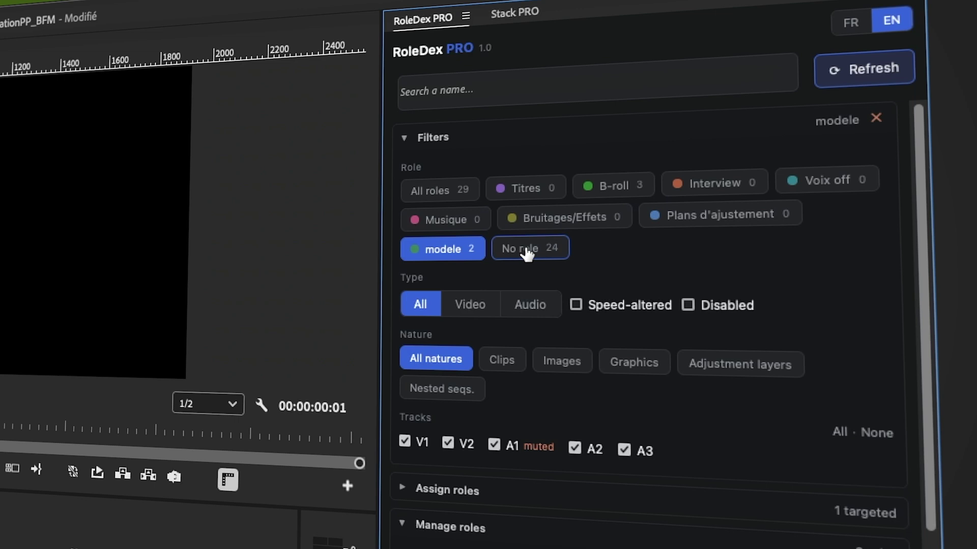
# Step: List the clips that have no role, jump to DJI_0286.m4v and assign it the B-roll role
pyautogui.click(527, 253)
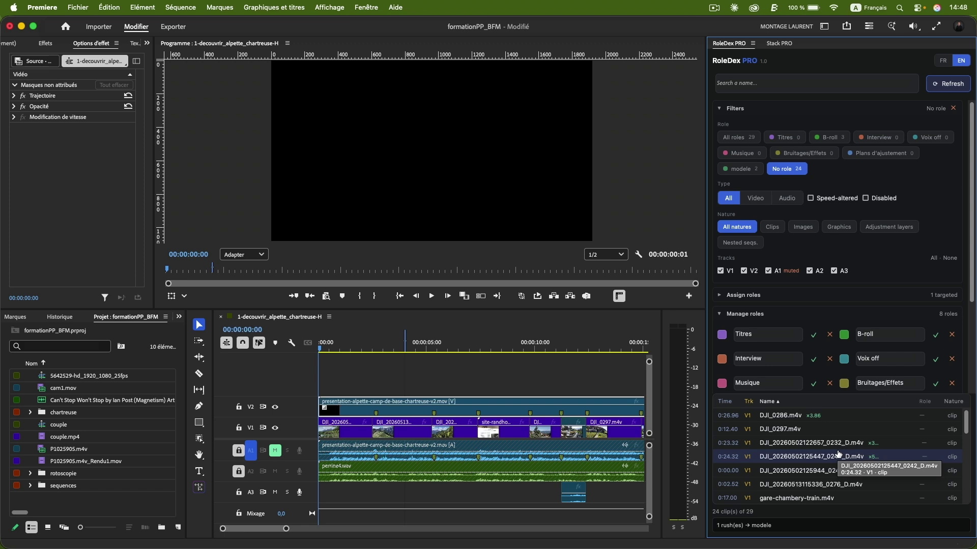
pyautogui.click(790, 419)
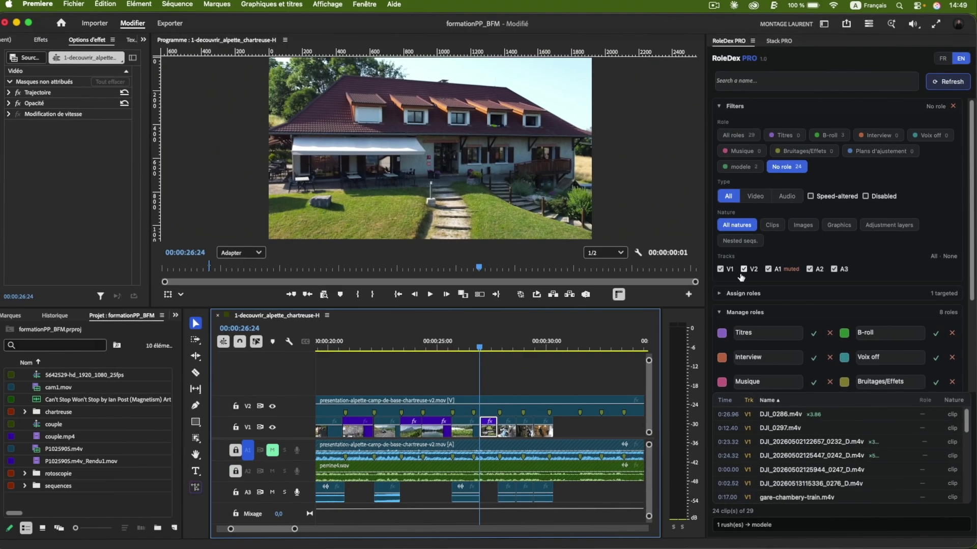
pyautogui.click(720, 296)
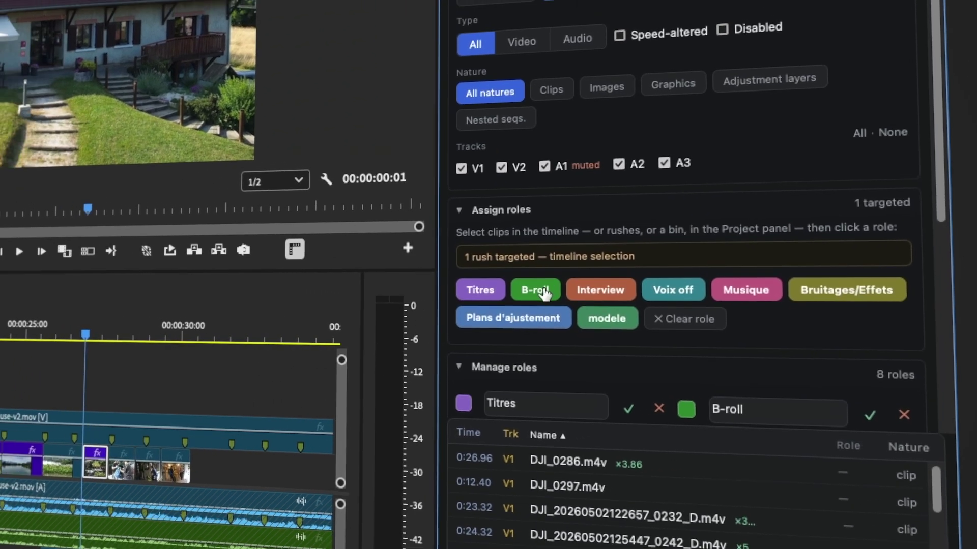
pyautogui.click(483, 282)
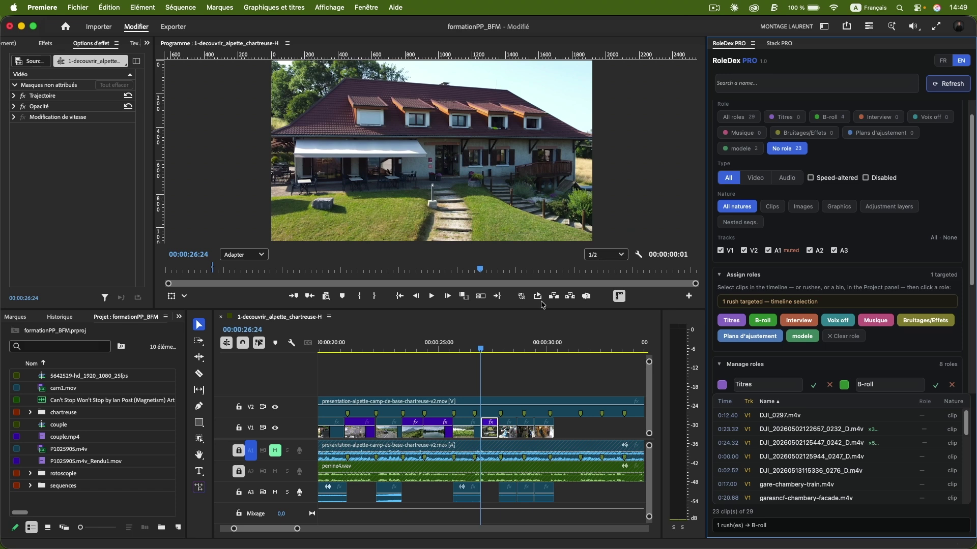
# Step: Select four separate clips on V1 before the playhead, including P1855642-haut.m4v, and assign them all the B-roll role
pyautogui.click(385, 435)
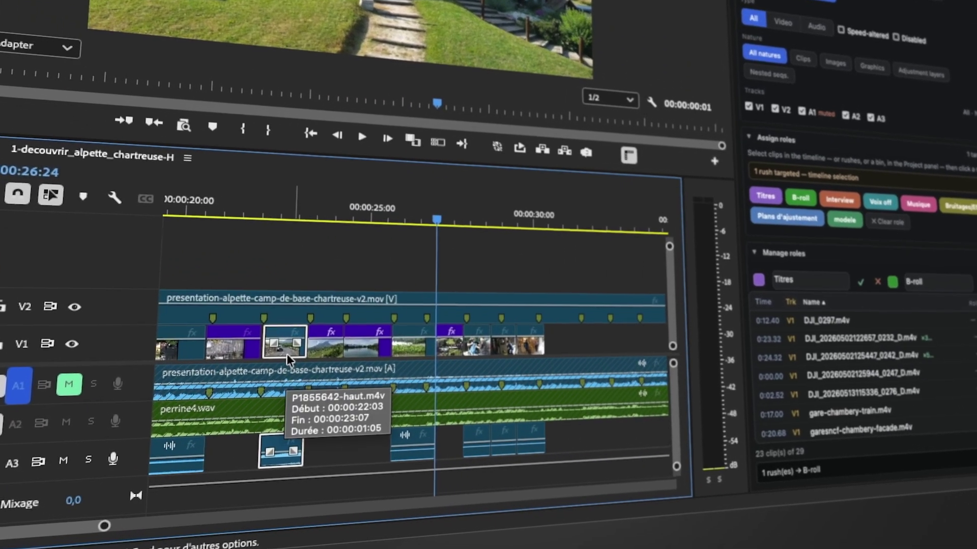
pyautogui.keyDown('shift'); pyautogui.click(419, 372); pyautogui.keyUp('shift')
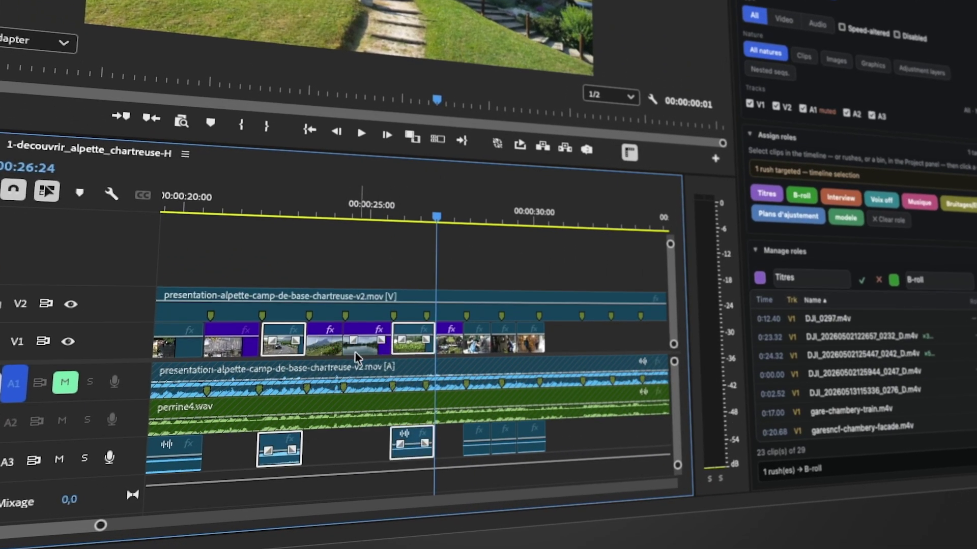
pyautogui.keyDown('shift'); pyautogui.click(358, 351); pyautogui.keyUp('shift')
pyautogui.keyDown('shift'); pyautogui.click(178, 350); pyautogui.keyUp('shift')
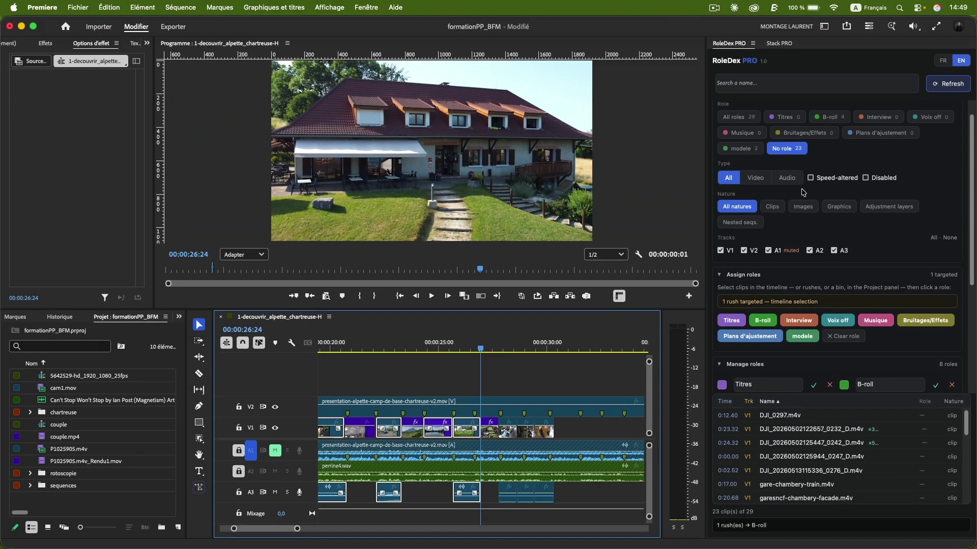
pyautogui.click(764, 322)
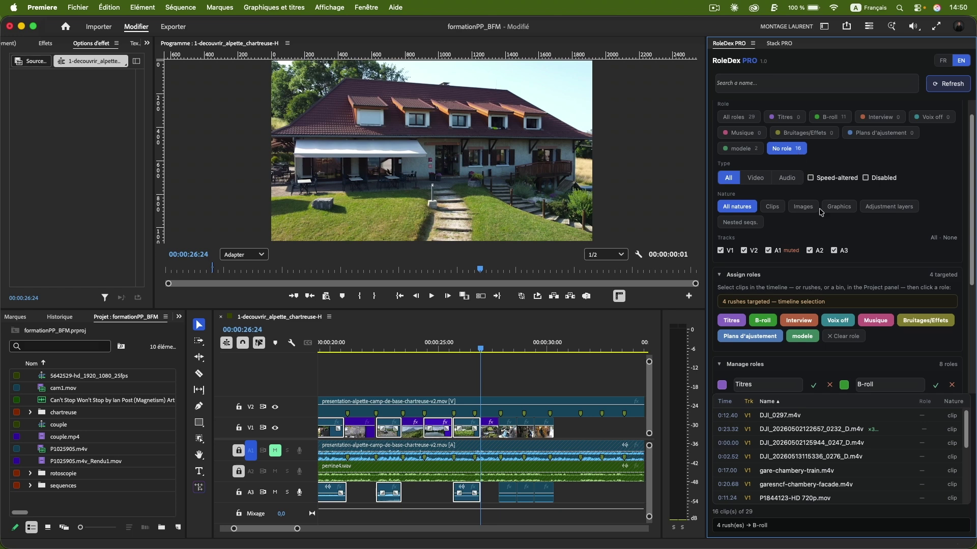
# Step: Collapse the Filters and Assign roles sections and rename the modele role to gabarit
pyautogui.scroll(1, 753, 188)
pyautogui.click(721, 111)
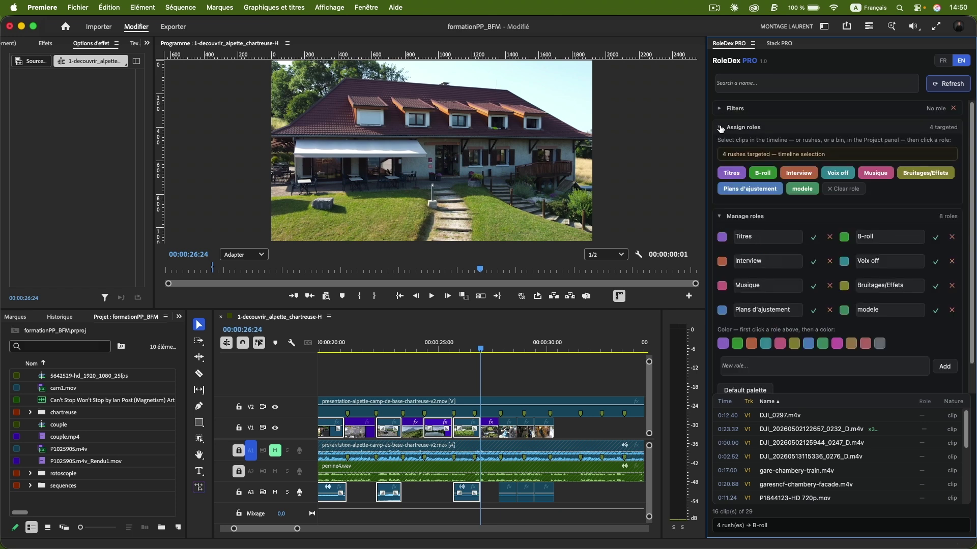
pyautogui.click(721, 128)
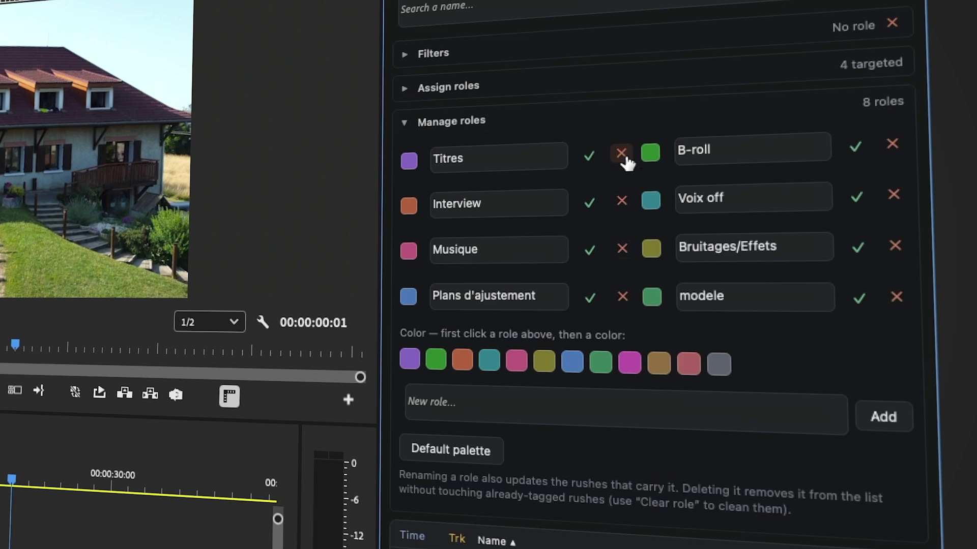
pyautogui.moveTo(735, 296); pyautogui.dragTo(672, 295)
pyautogui.write('ga')
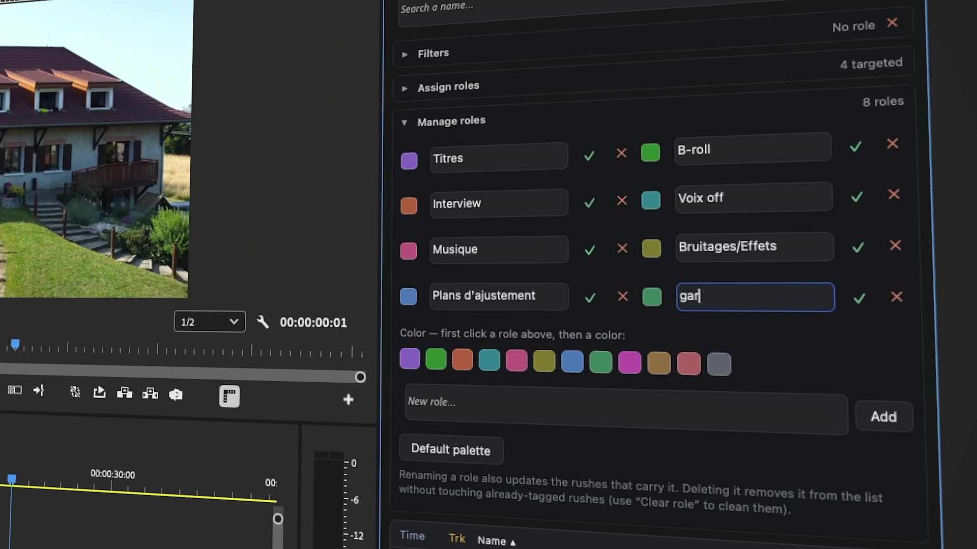
pyautogui.write('barit')
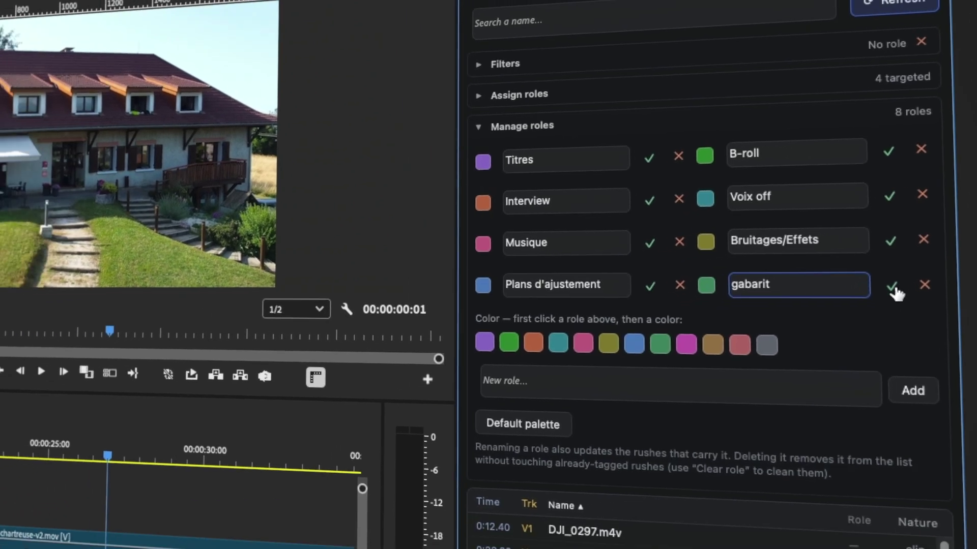
pyautogui.click(859, 298)
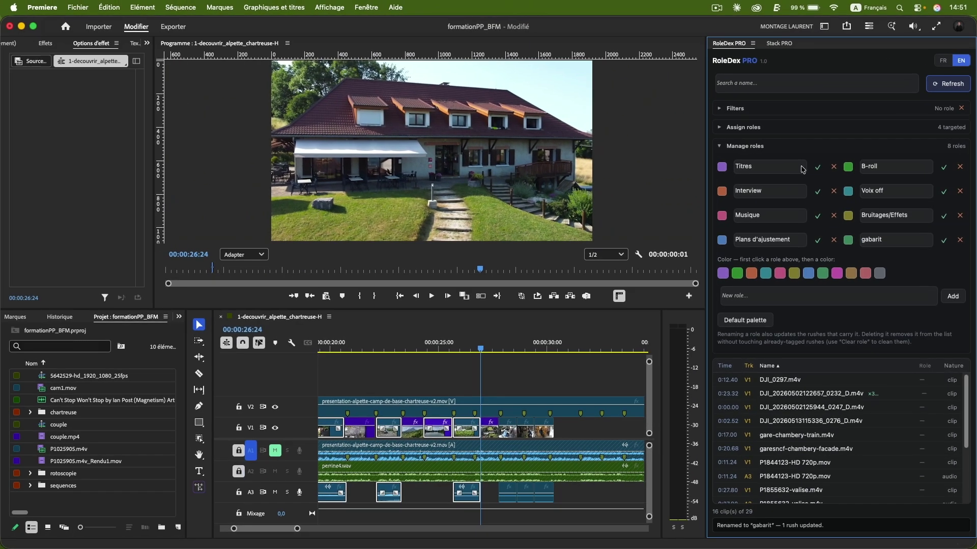
# Step: Expand the Assign roles and Filters sections to check the gabarit role in both
pyautogui.click(718, 128)
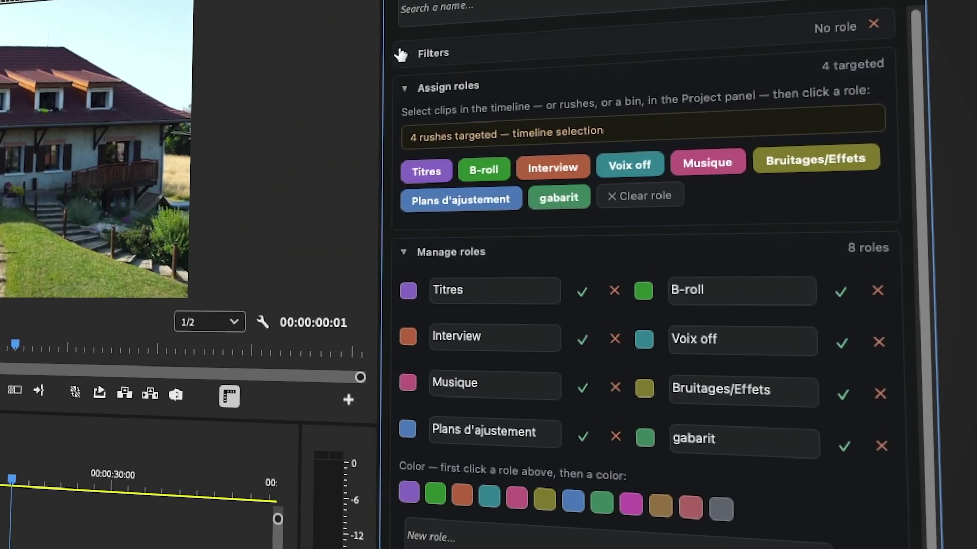
pyautogui.click(405, 53)
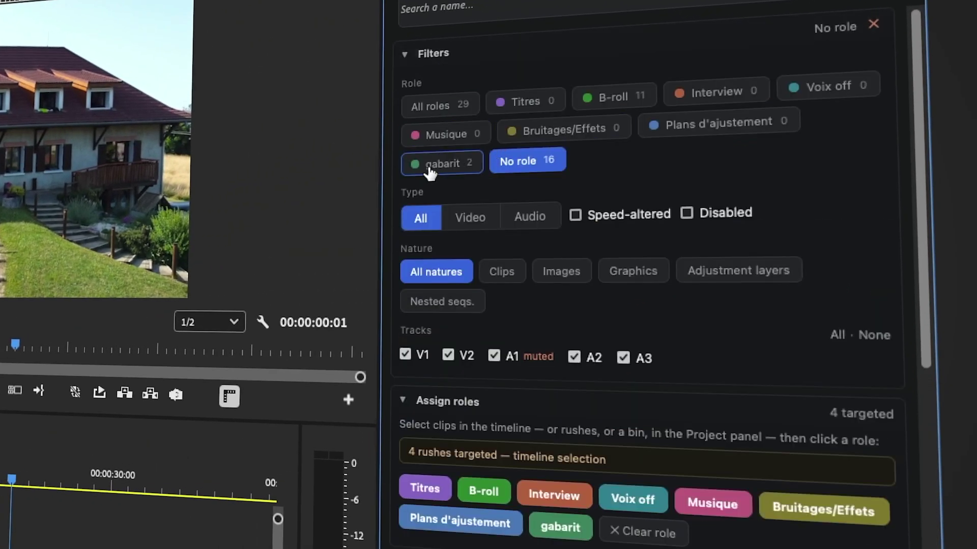